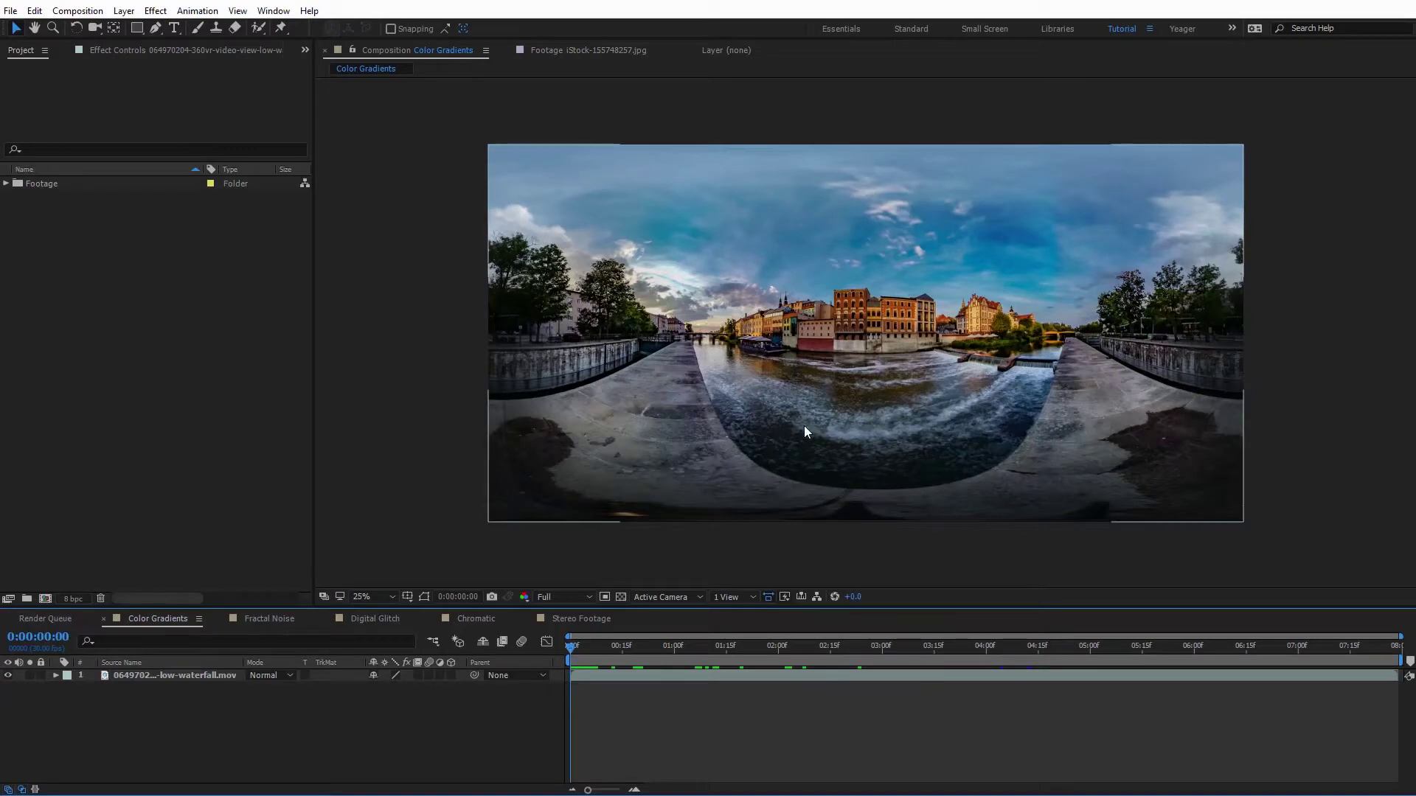
Apply SkyBox Color Gradients to the waterfall layer and reposition its red and cyan colour points.
click(154, 674)
click(157, 12)
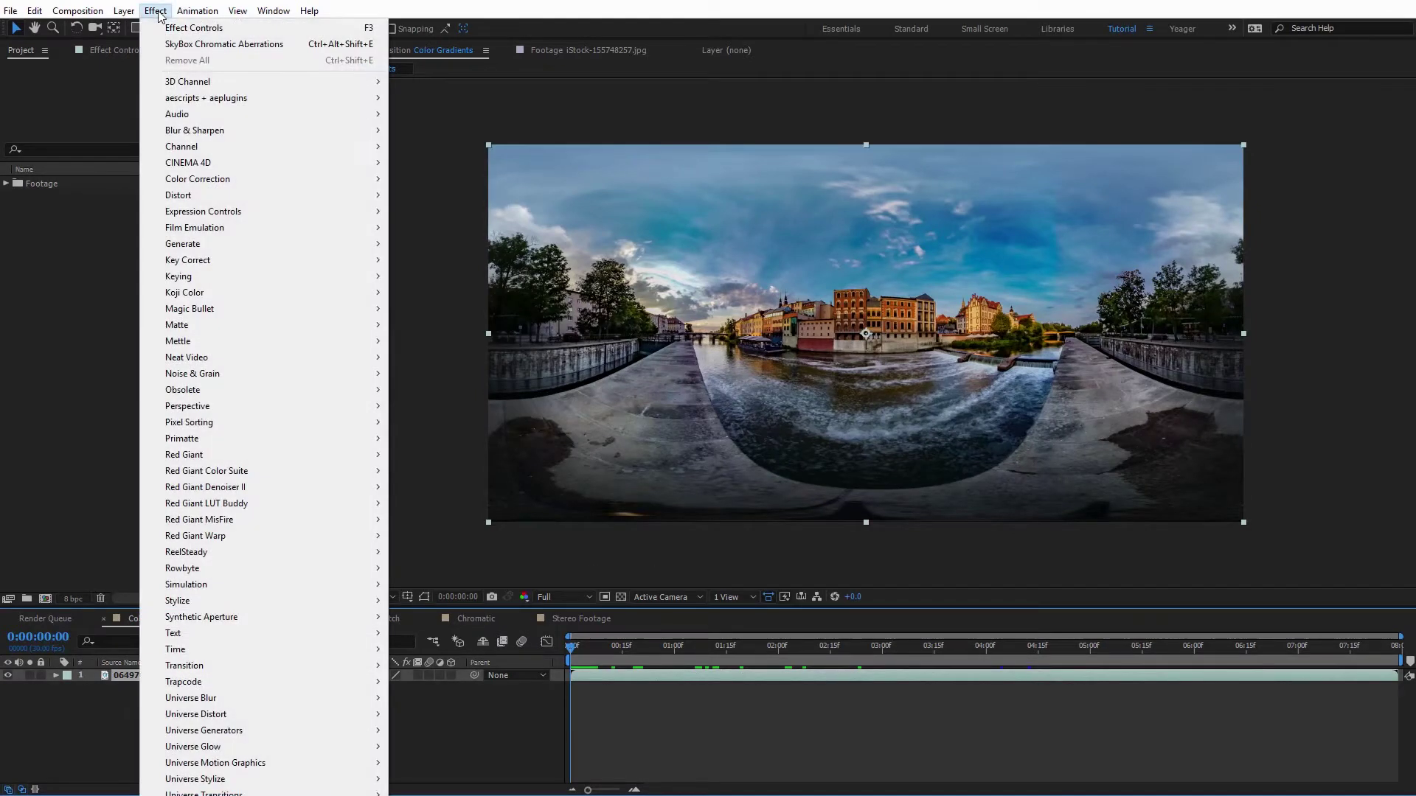
mouse_move(292, 343)
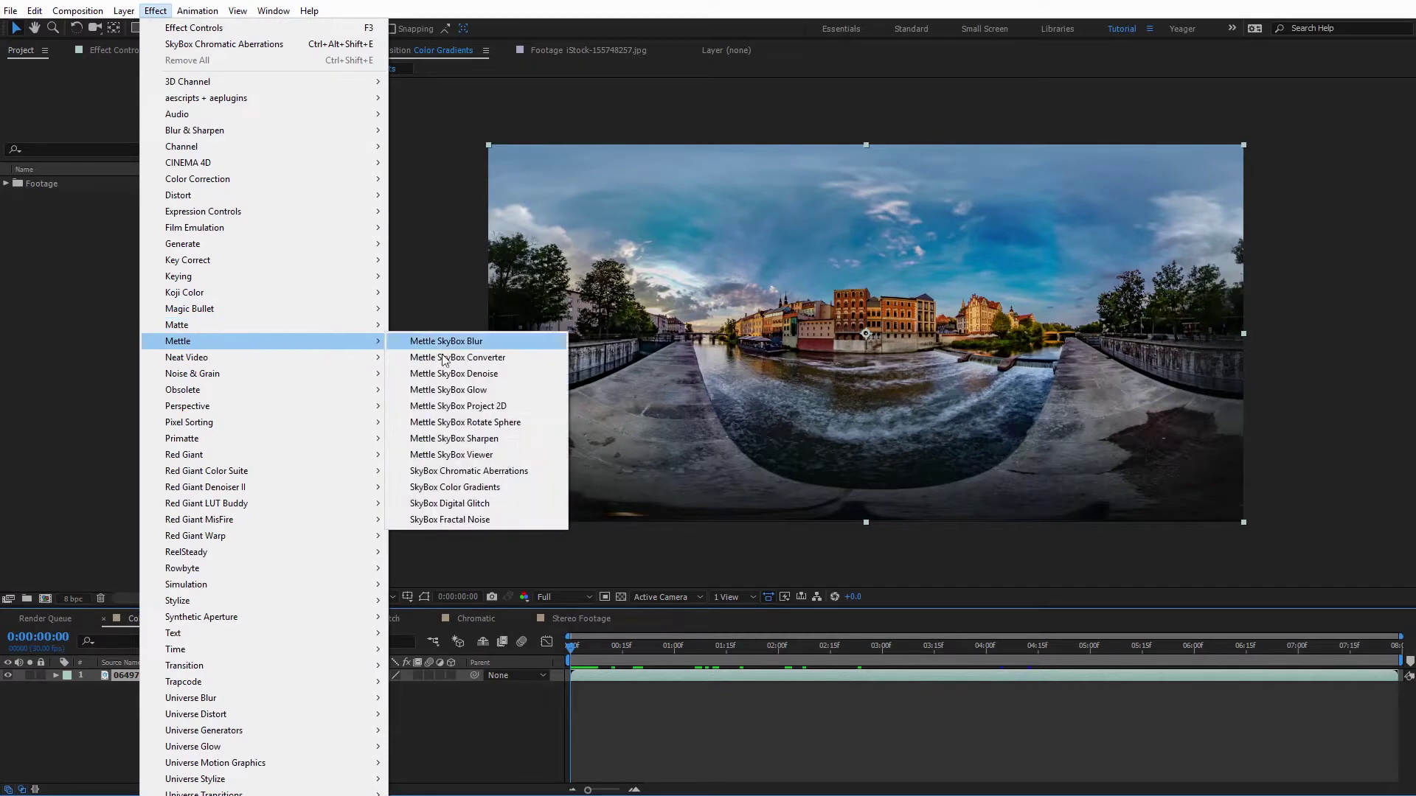
click(472, 489)
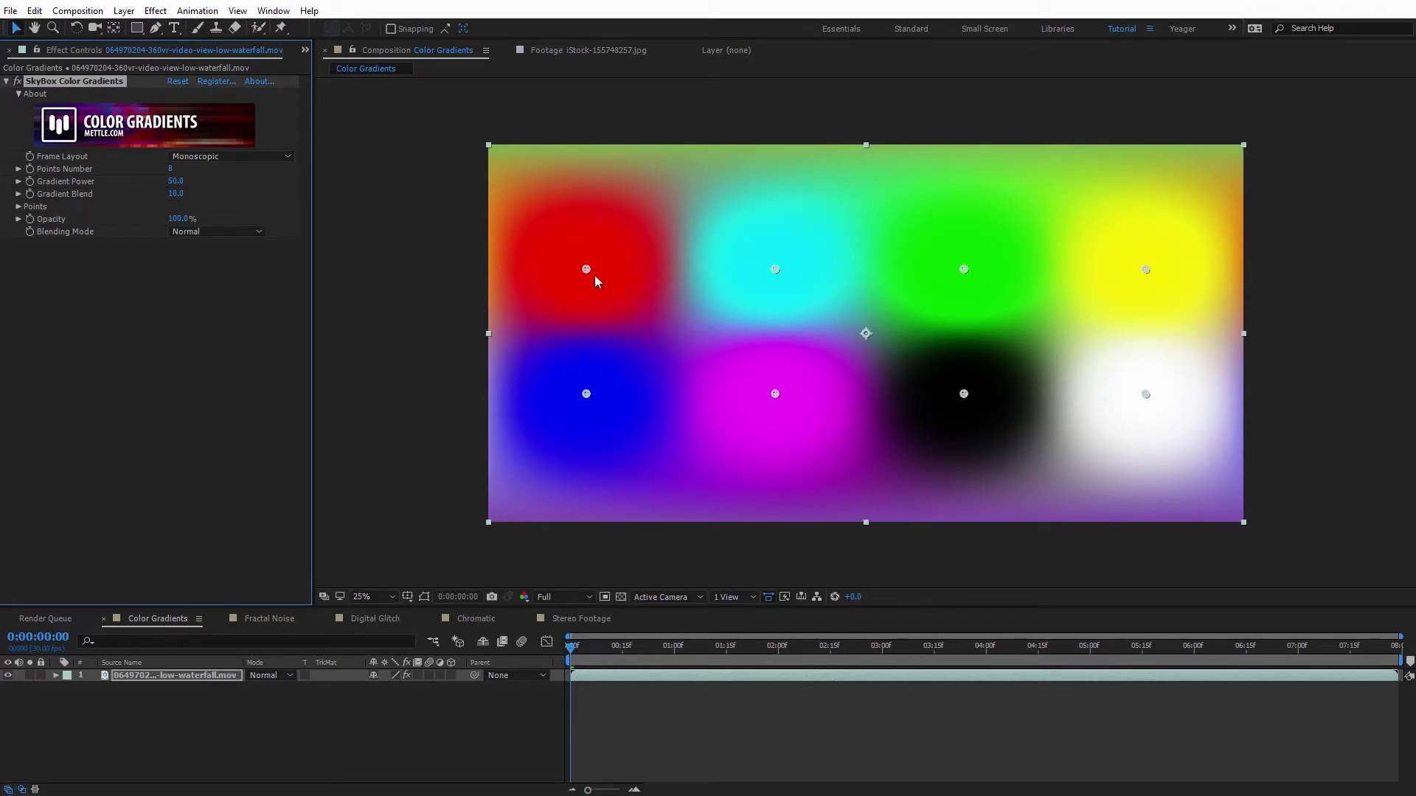
drag(586, 269, 634, 246)
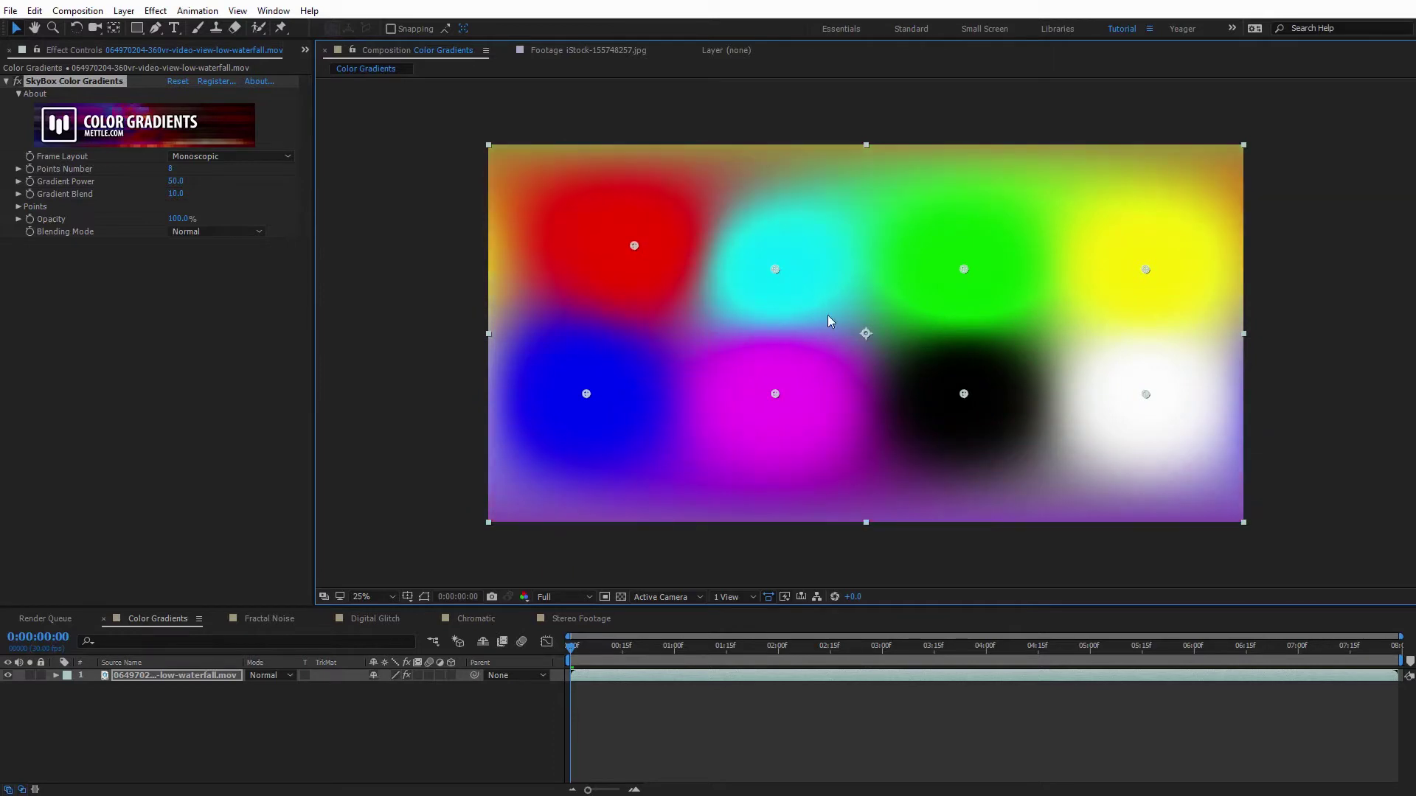
mouse_move(775, 269)
mouse_down()
mouse_move(843, 298)
mouse_move(1050, 290)
mouse_move(767, 244)
mouse_up()
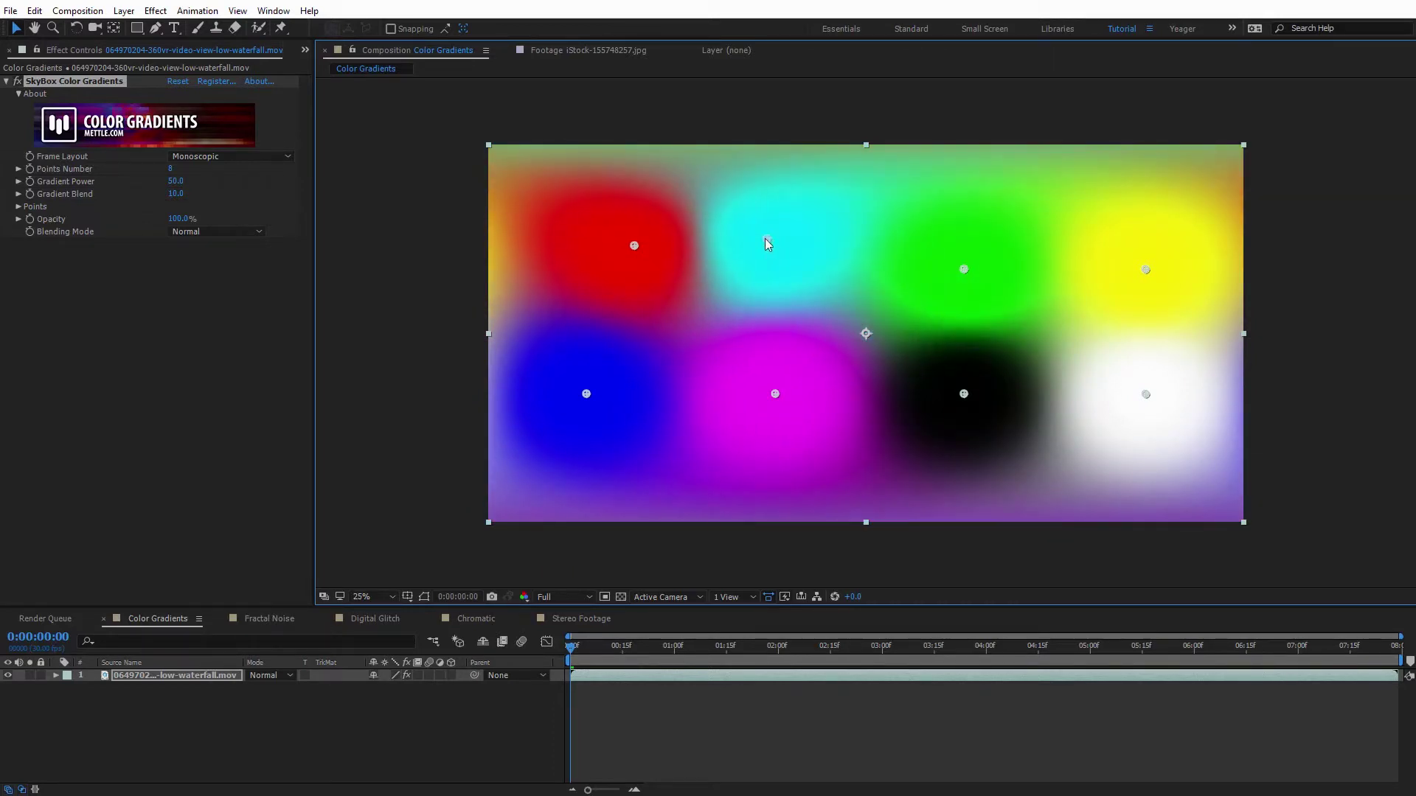
Set Points Number to 2 and drag the two points to the top and bottom edges.
click(173, 169)
text(2)
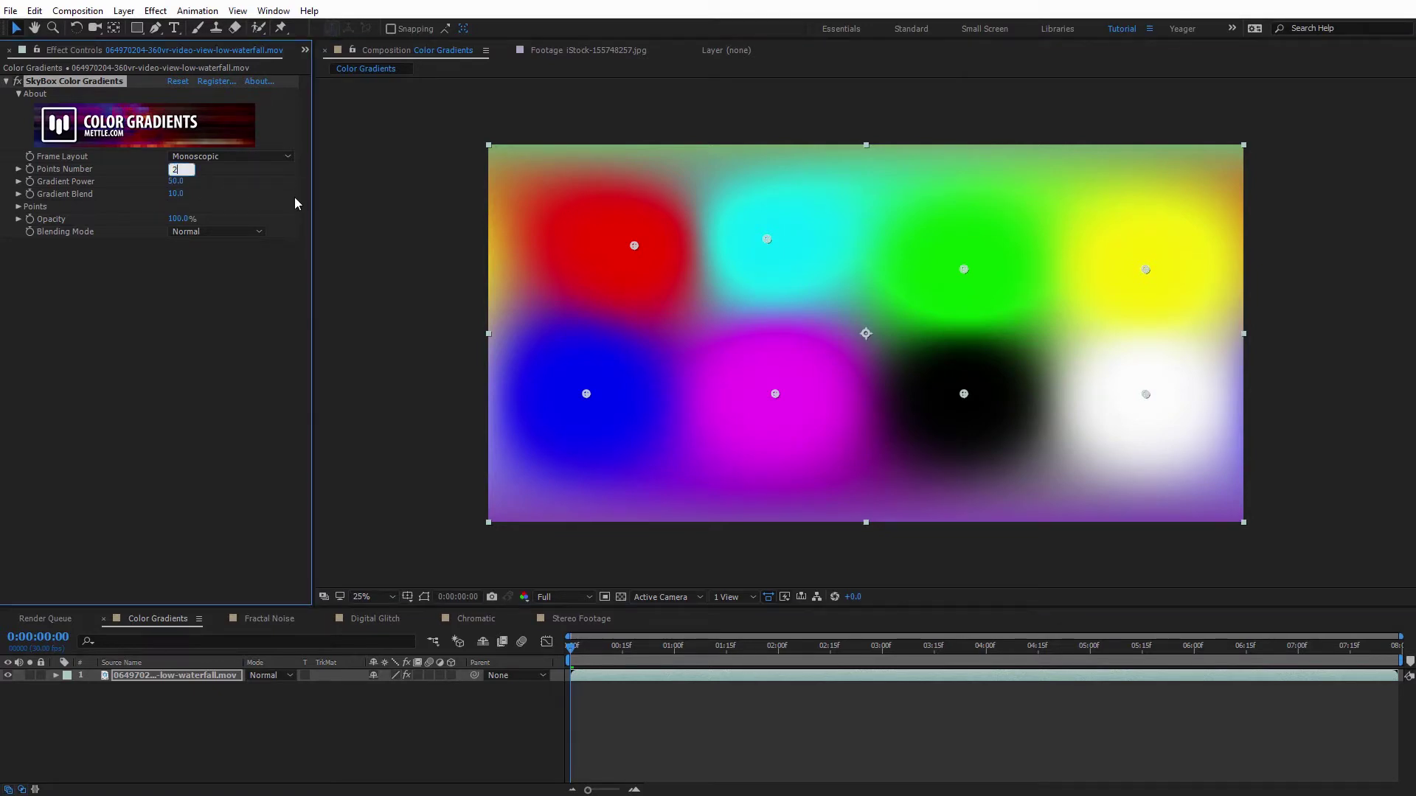
click(267, 289)
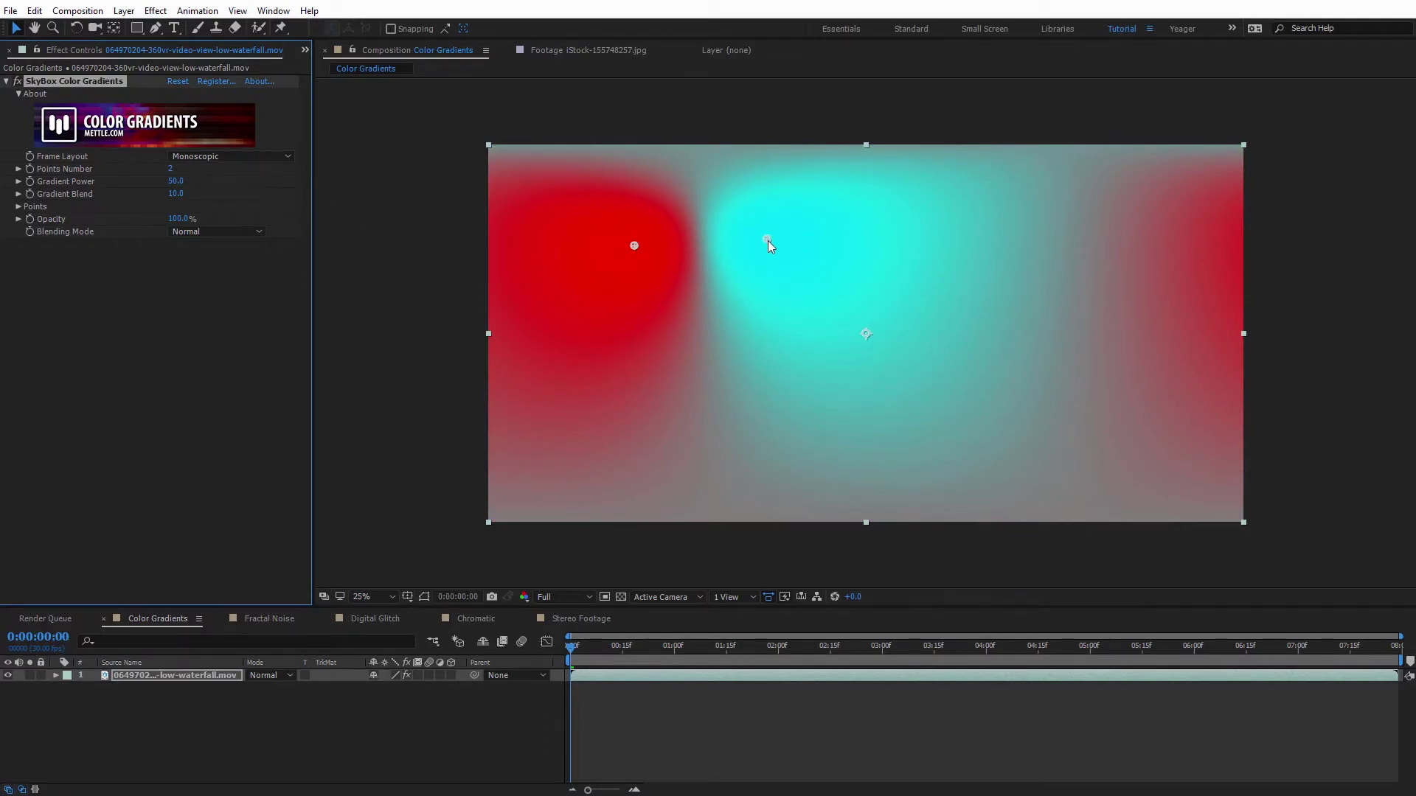
drag(768, 241, 867, 524)
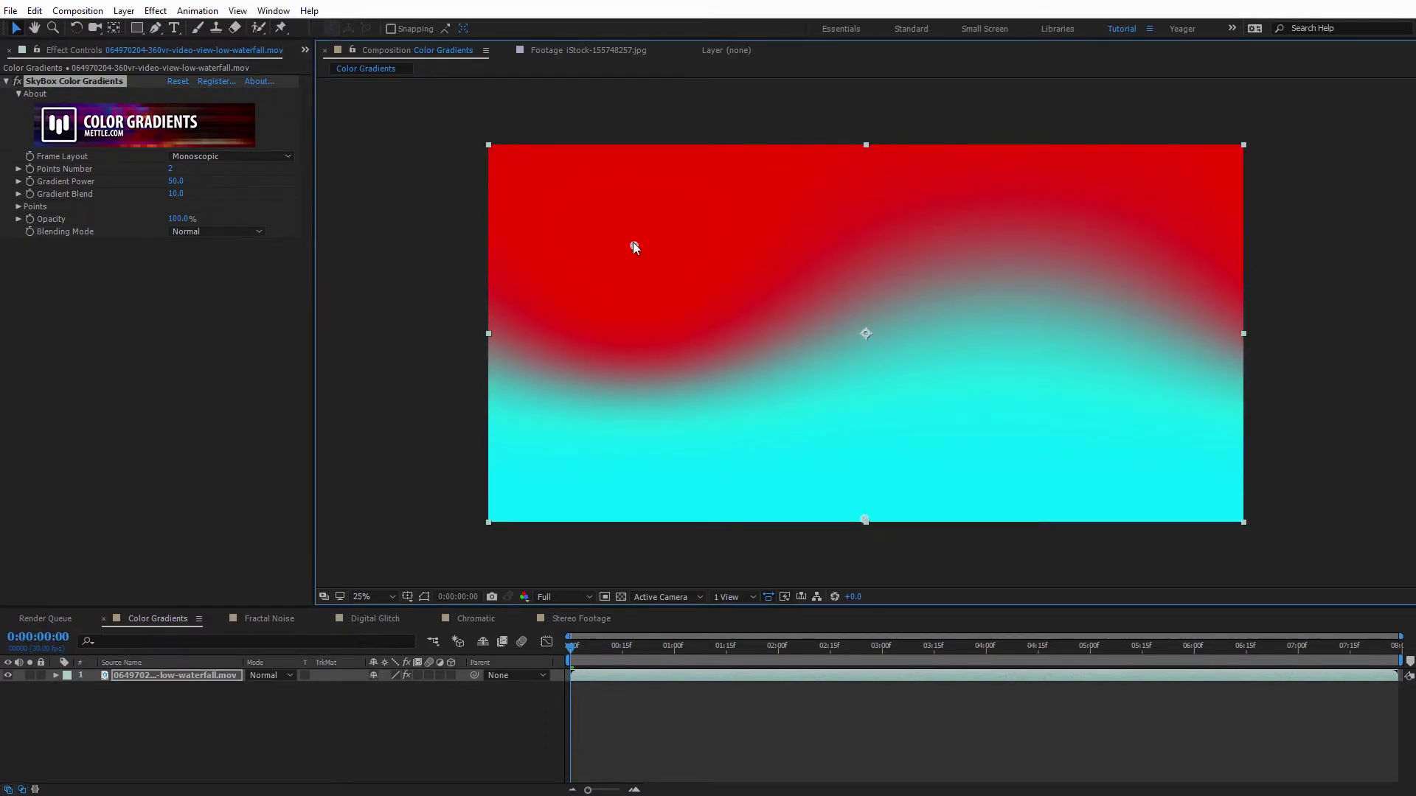
drag(632, 245, 864, 146)
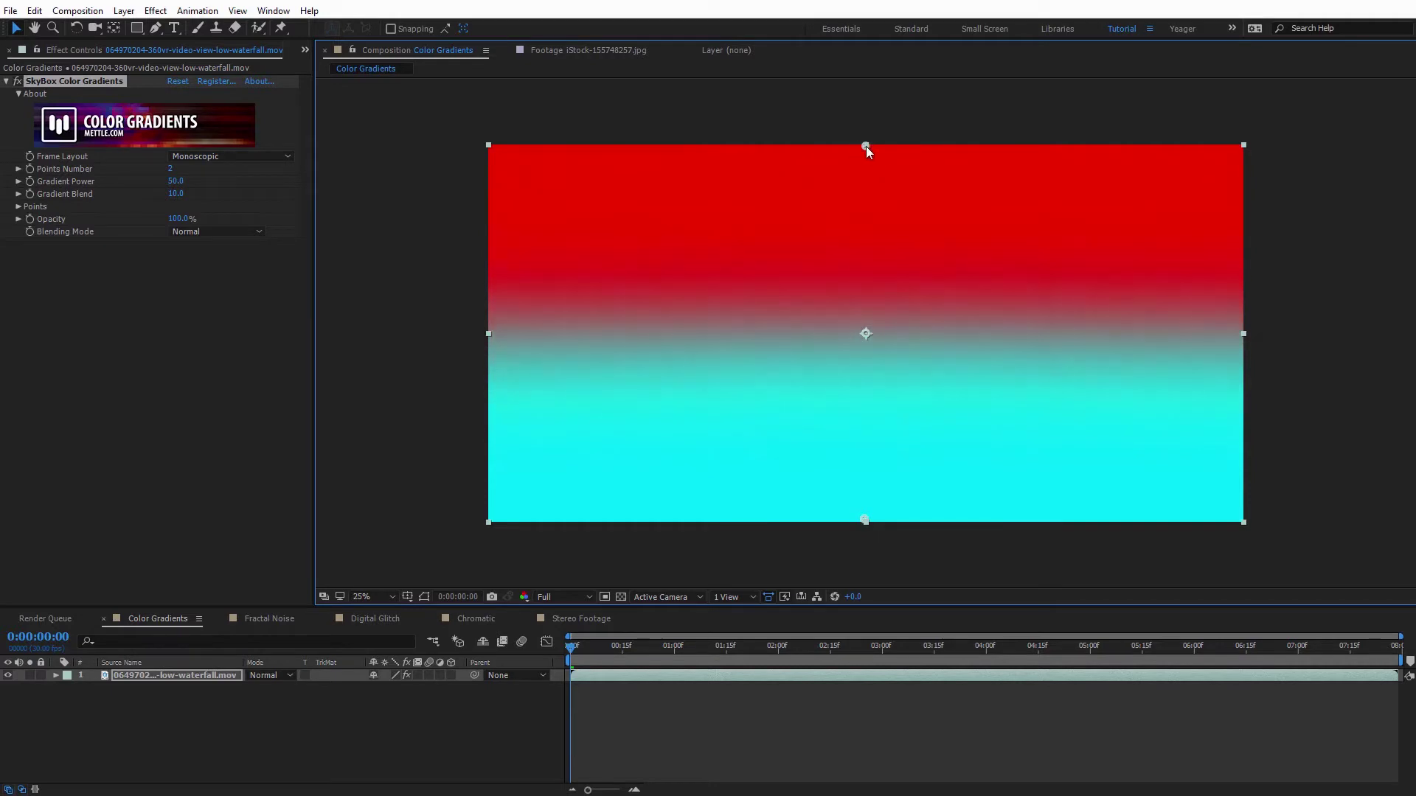
Set gradient Color 1 to yellow-orange FFC000 and Color 2 to aqua-green 00FFBA.
click(18, 207)
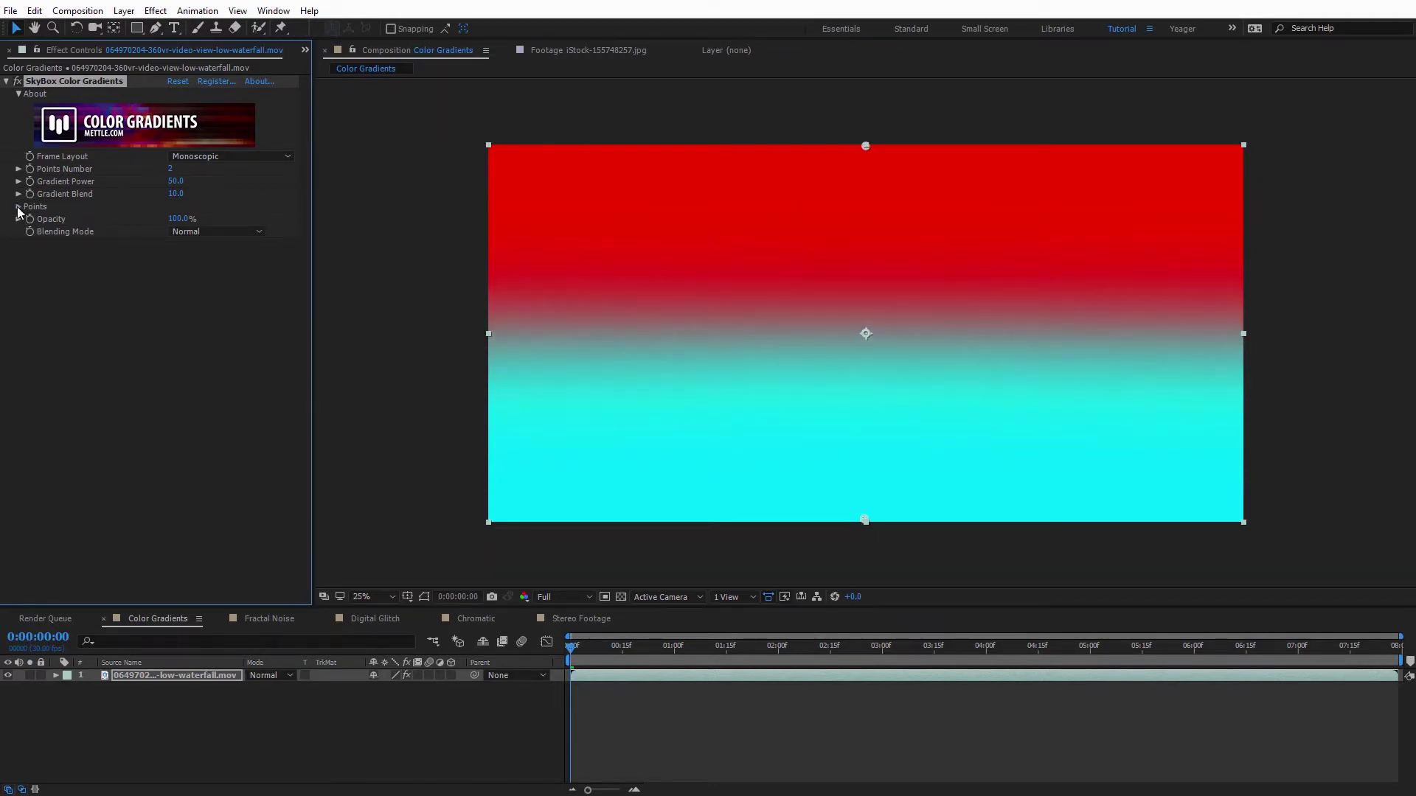
click(176, 231)
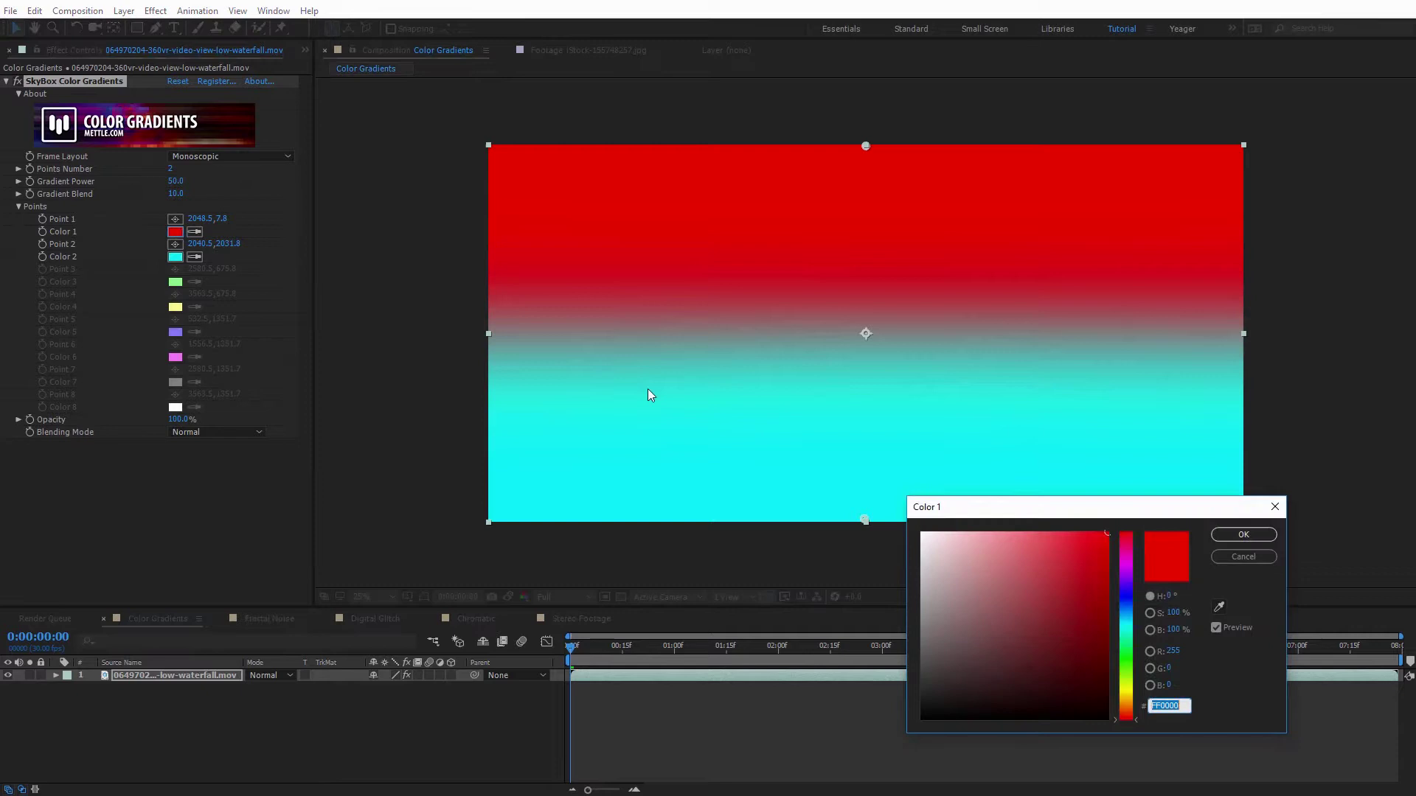
drag(1126, 582, 1129, 697)
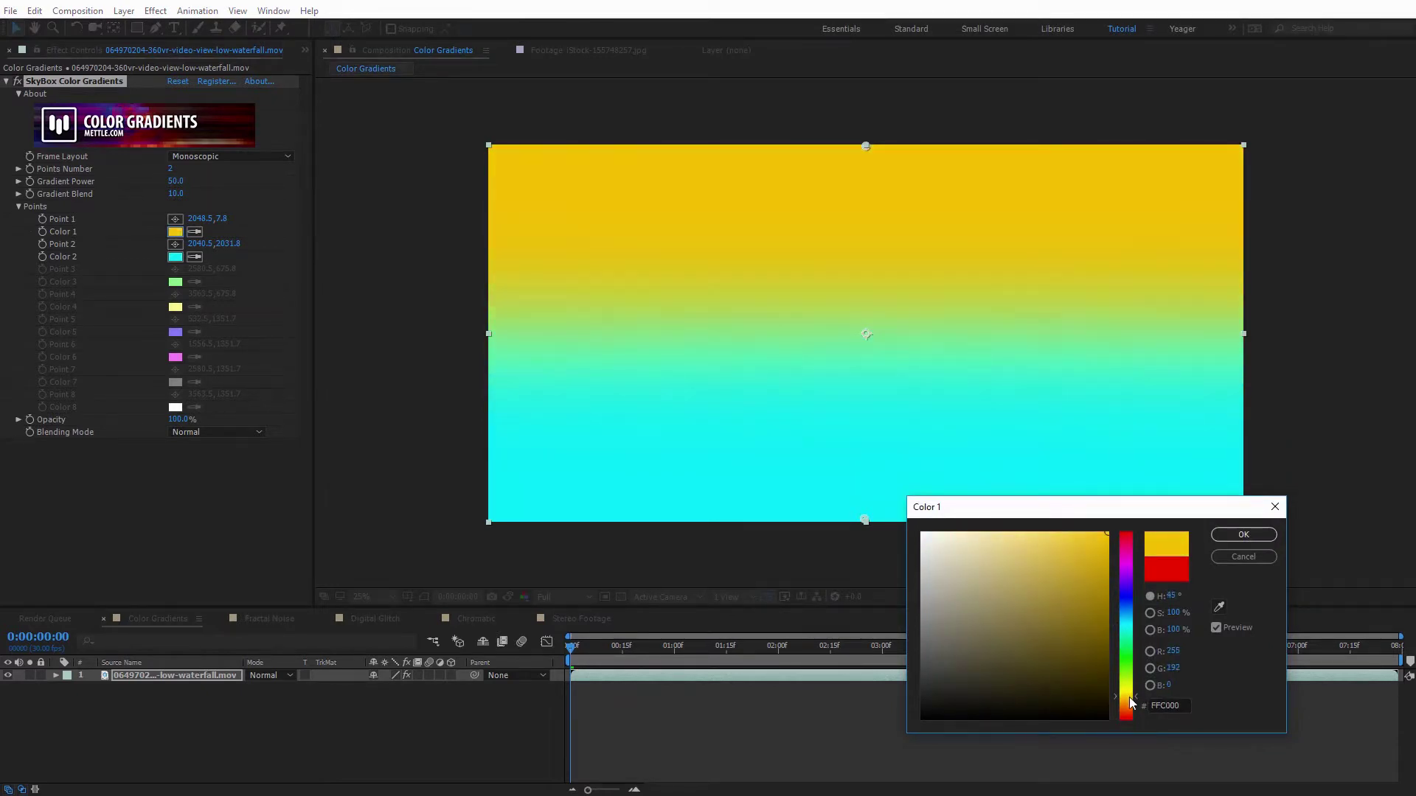
click(1241, 536)
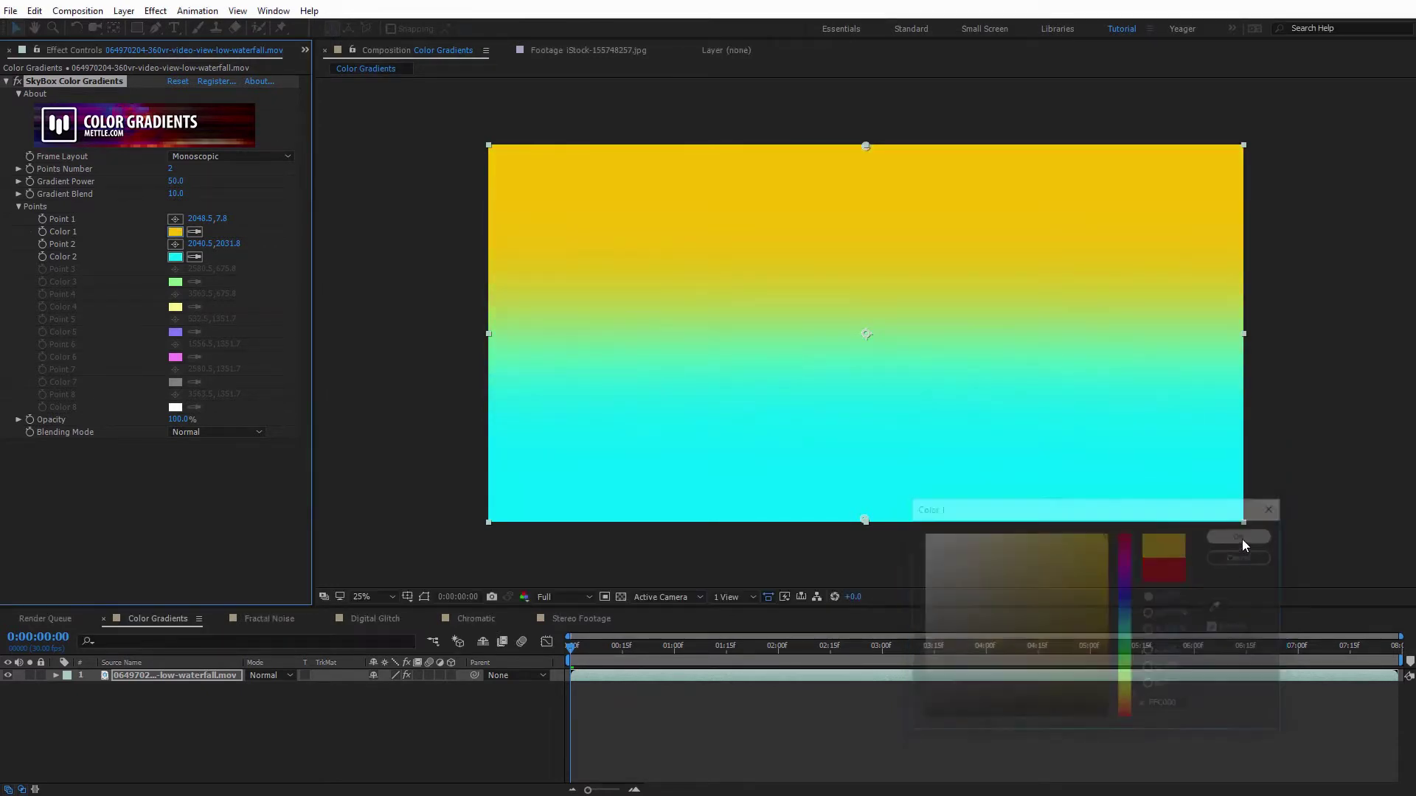
click(175, 257)
click(1136, 630)
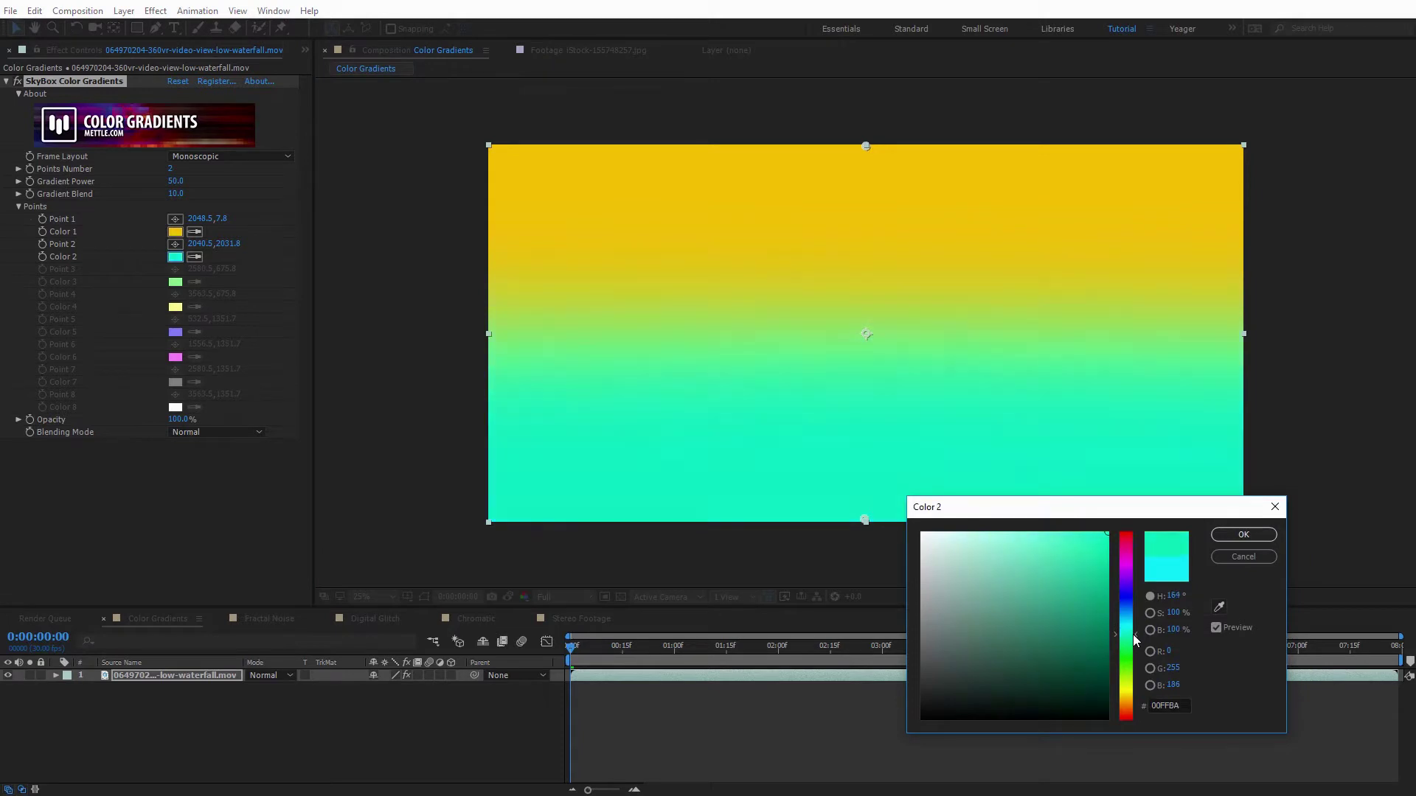
click(1243, 536)
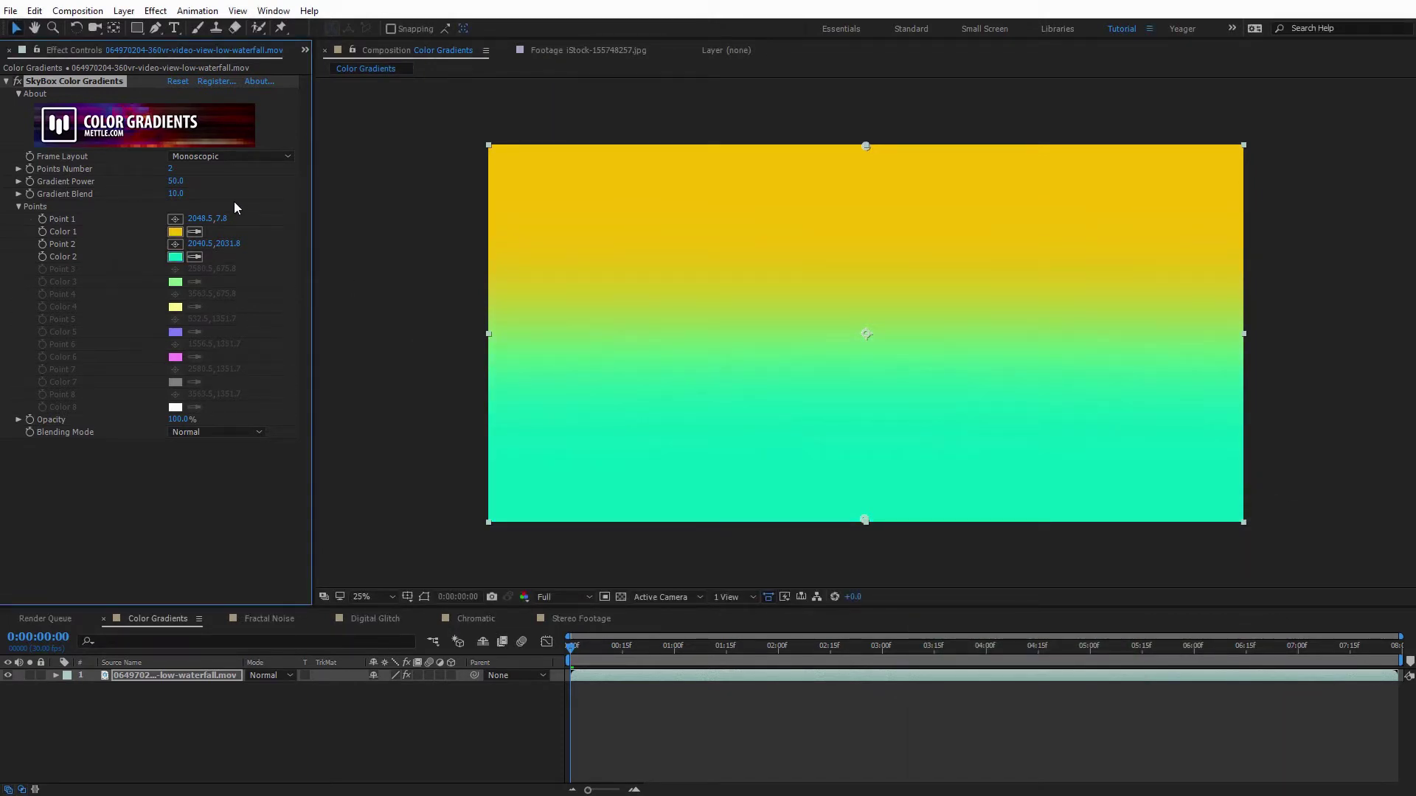
Set the gradient's Blending Mode to Overlay, lower its Opacity, and adjust Color 1.
click(234, 432)
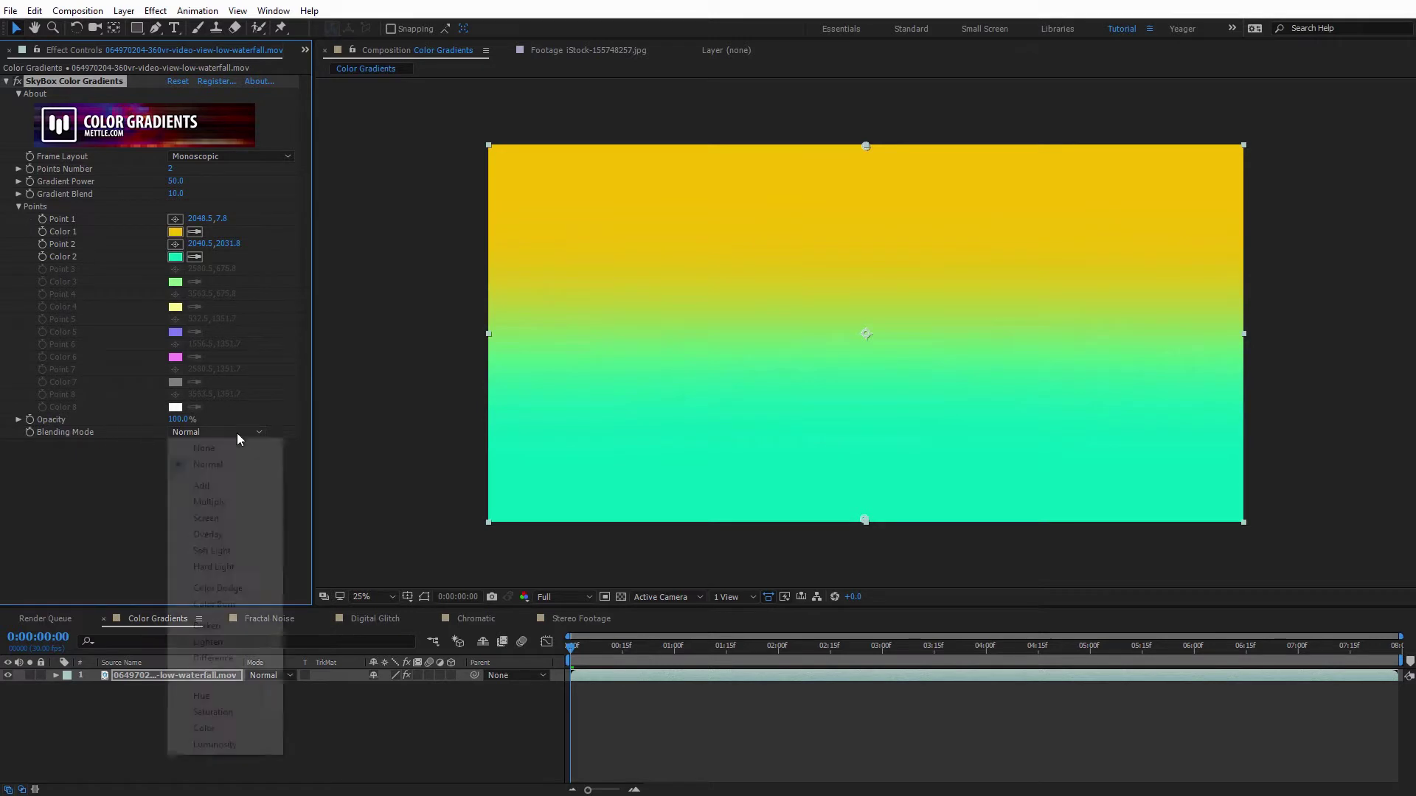
click(225, 533)
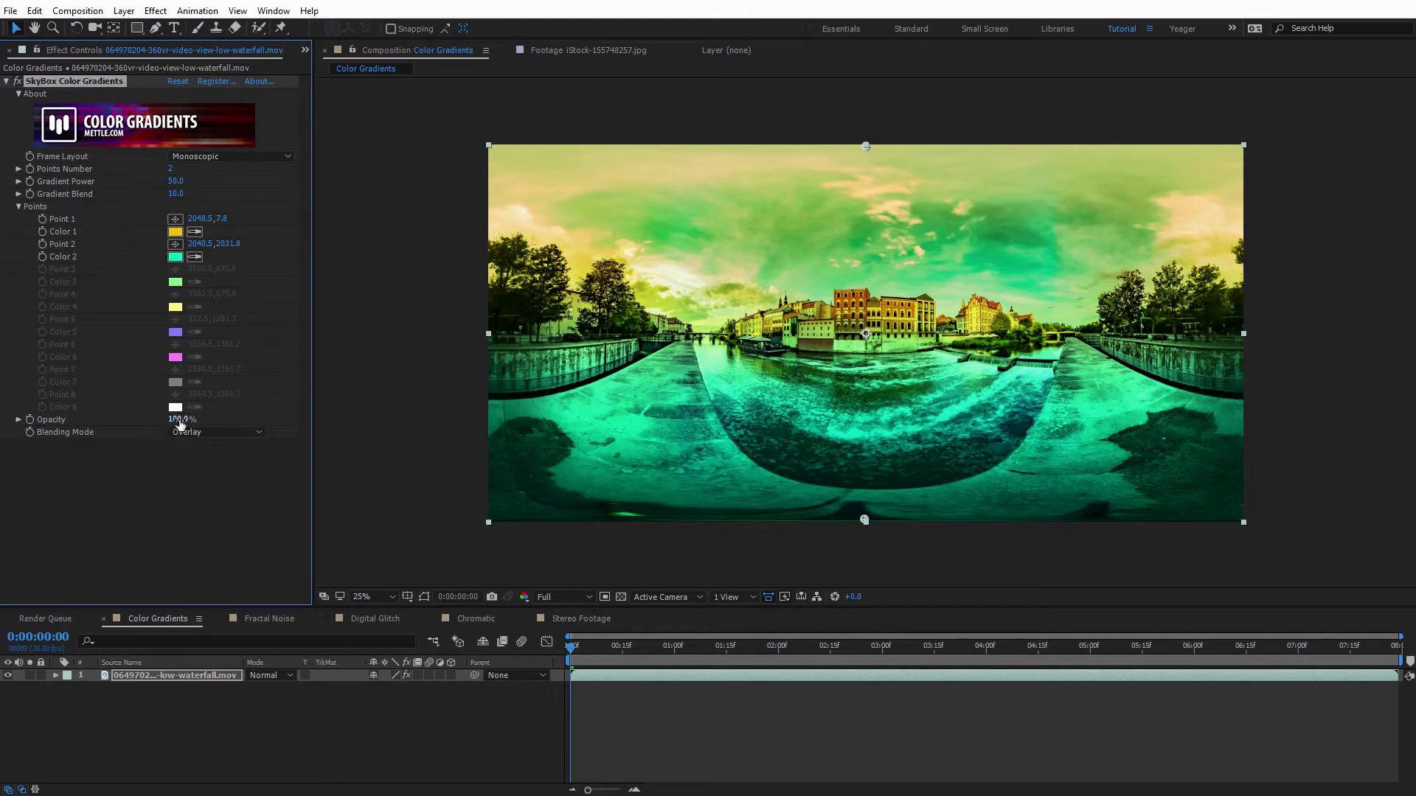
drag(171, 419, 154, 419)
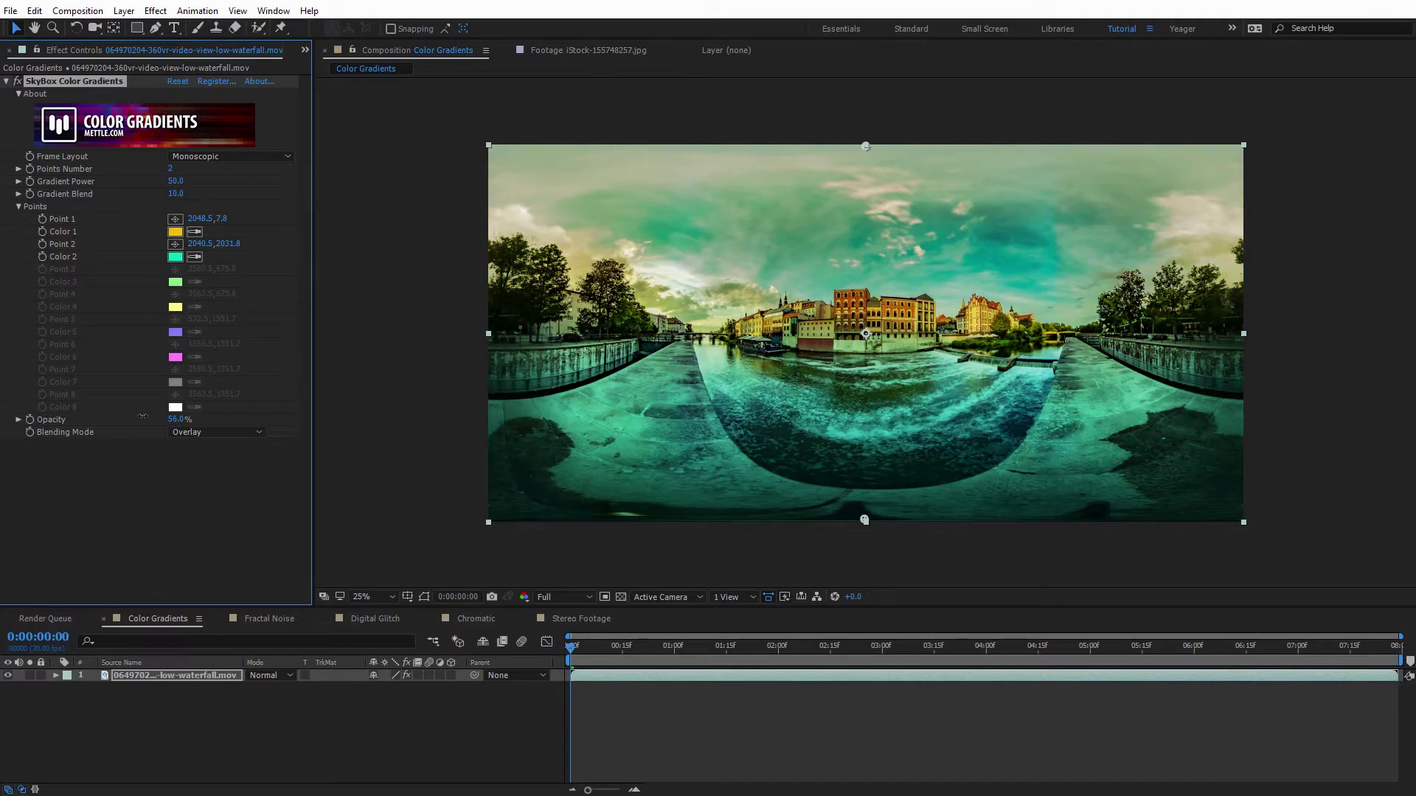
click(175, 231)
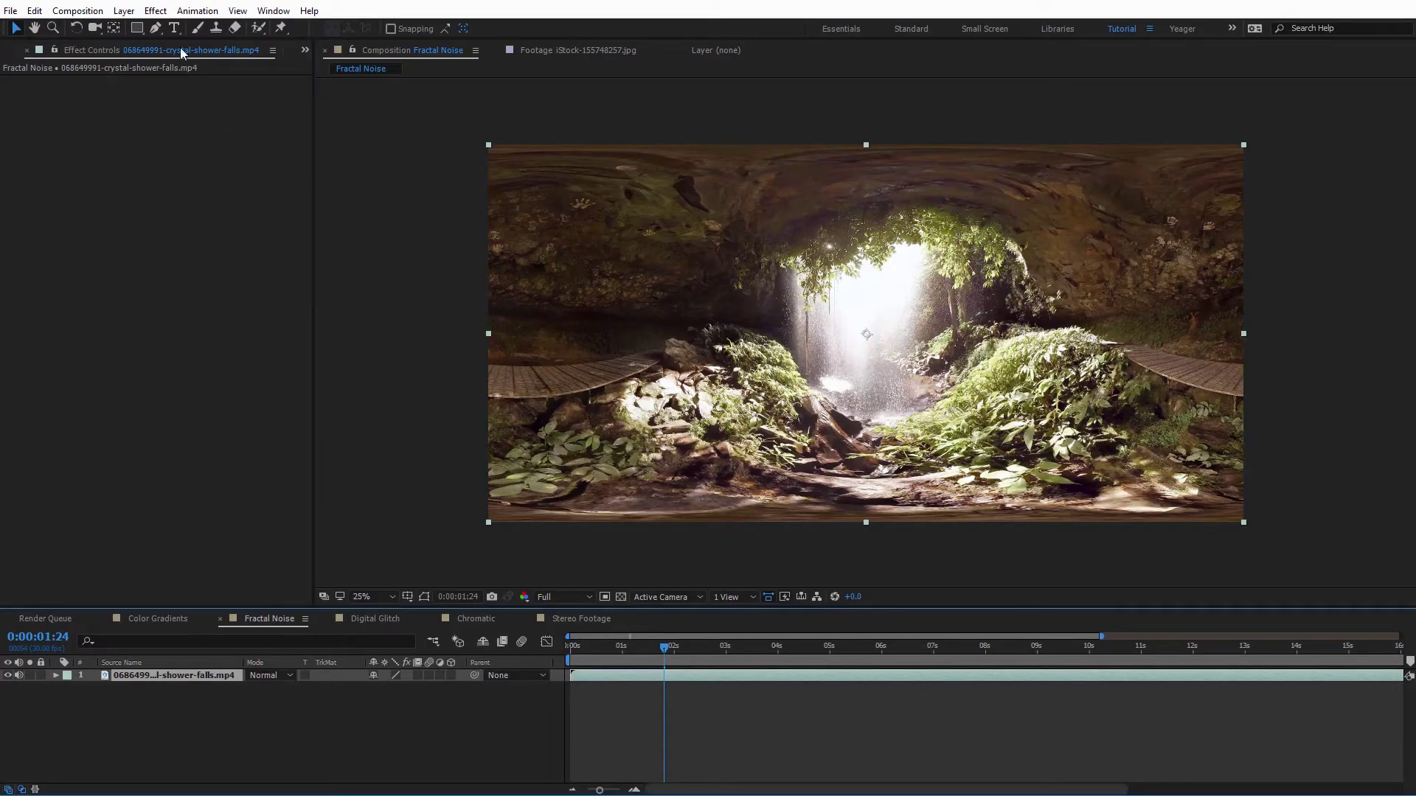
Apply Mettle's SkyBox Fractal Noise effect to the crystal-shower-falls clip.
click(155, 11)
mouse_move(300, 341)
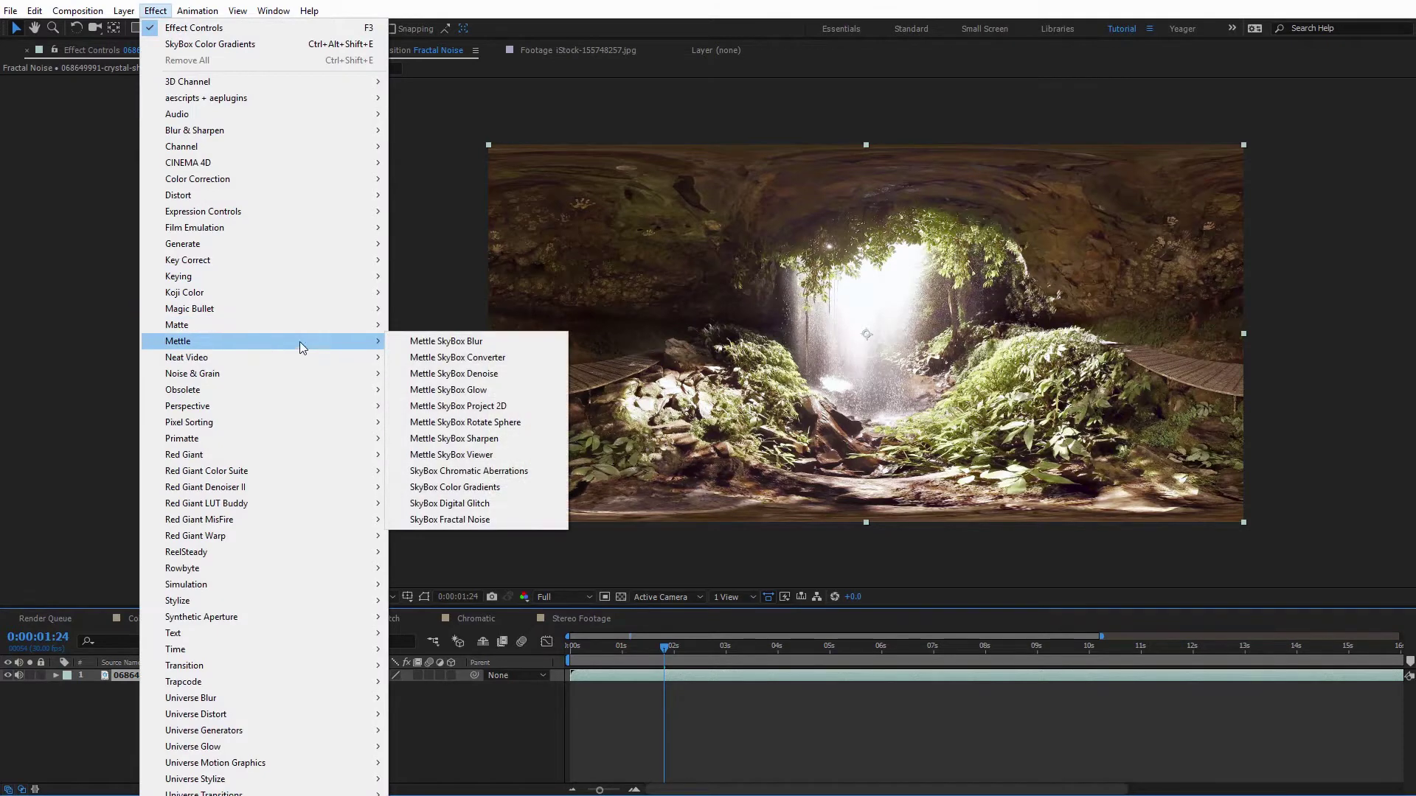
click(462, 519)
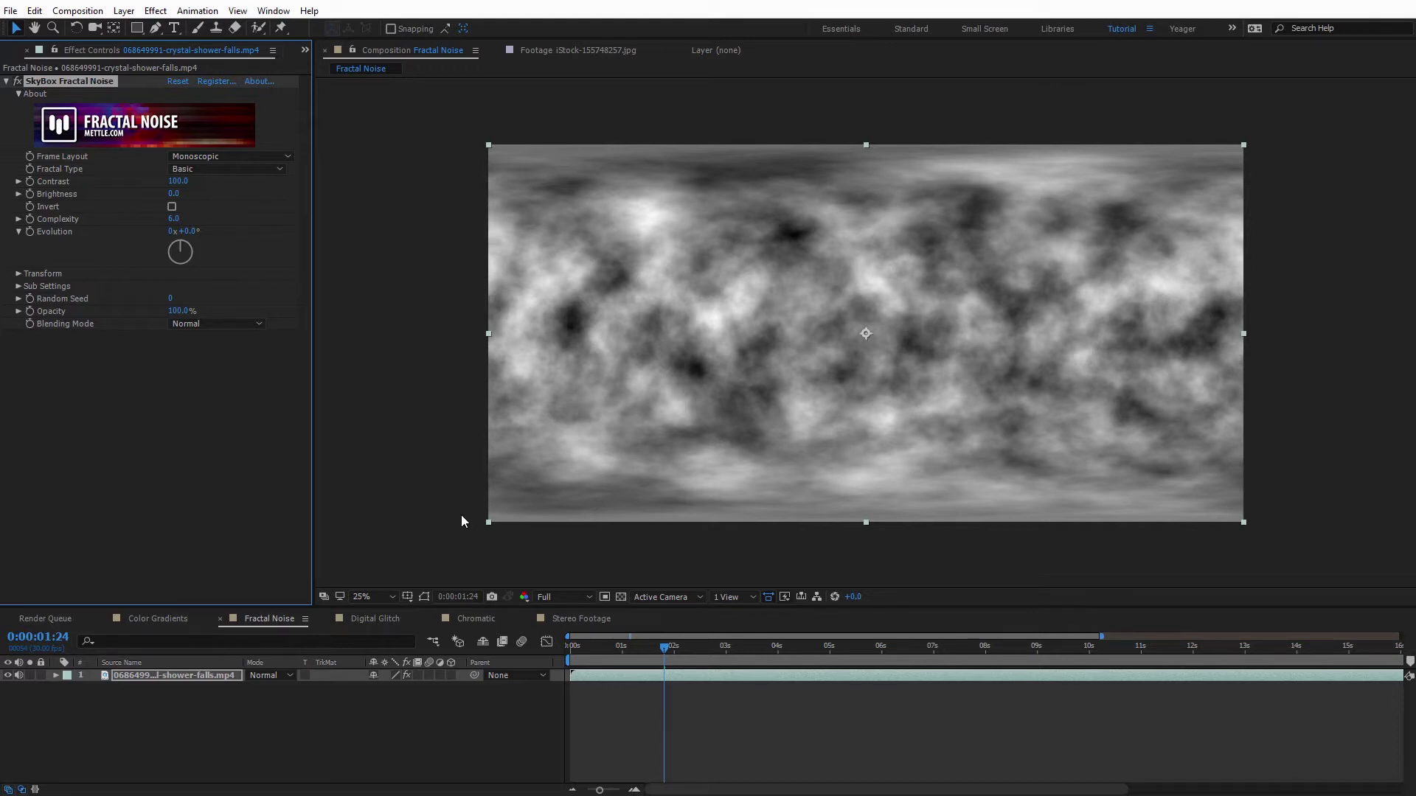
Cycle Fractal Type through Turbulent Sharp, Max and Strings while scrubbing Evolution, ending on Strings.
drag(193, 231, 250, 244)
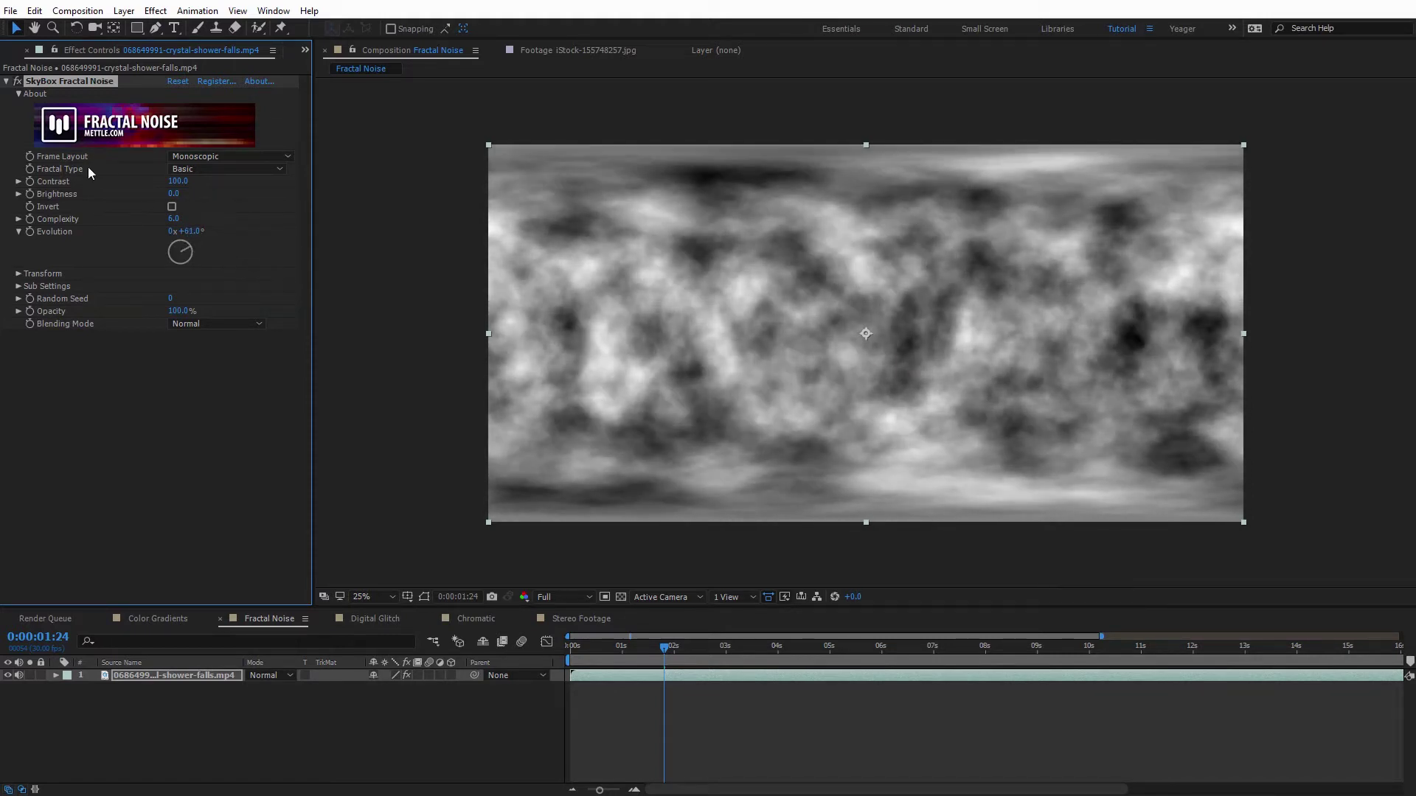
click(213, 168)
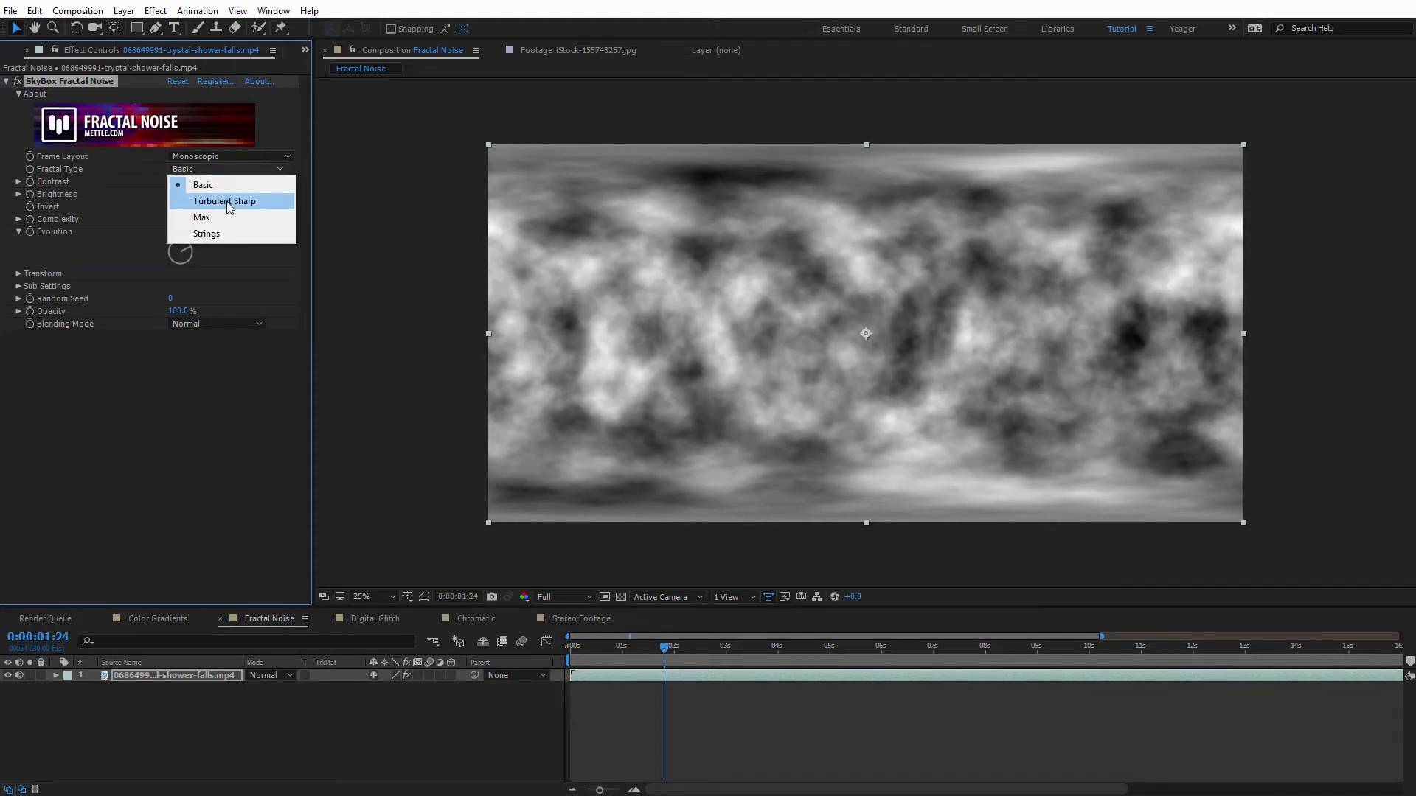
click(227, 202)
drag(192, 235, 212, 234)
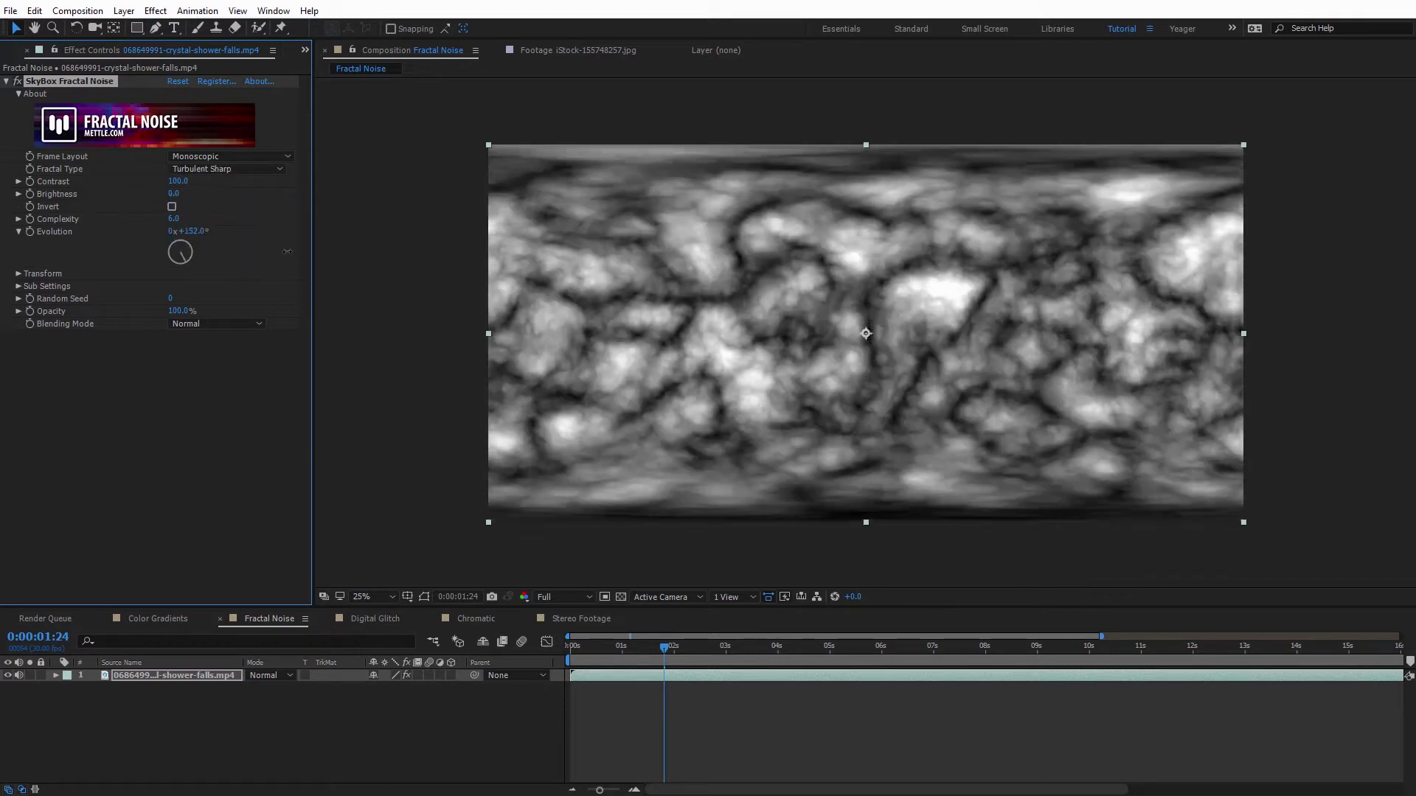
click(228, 169)
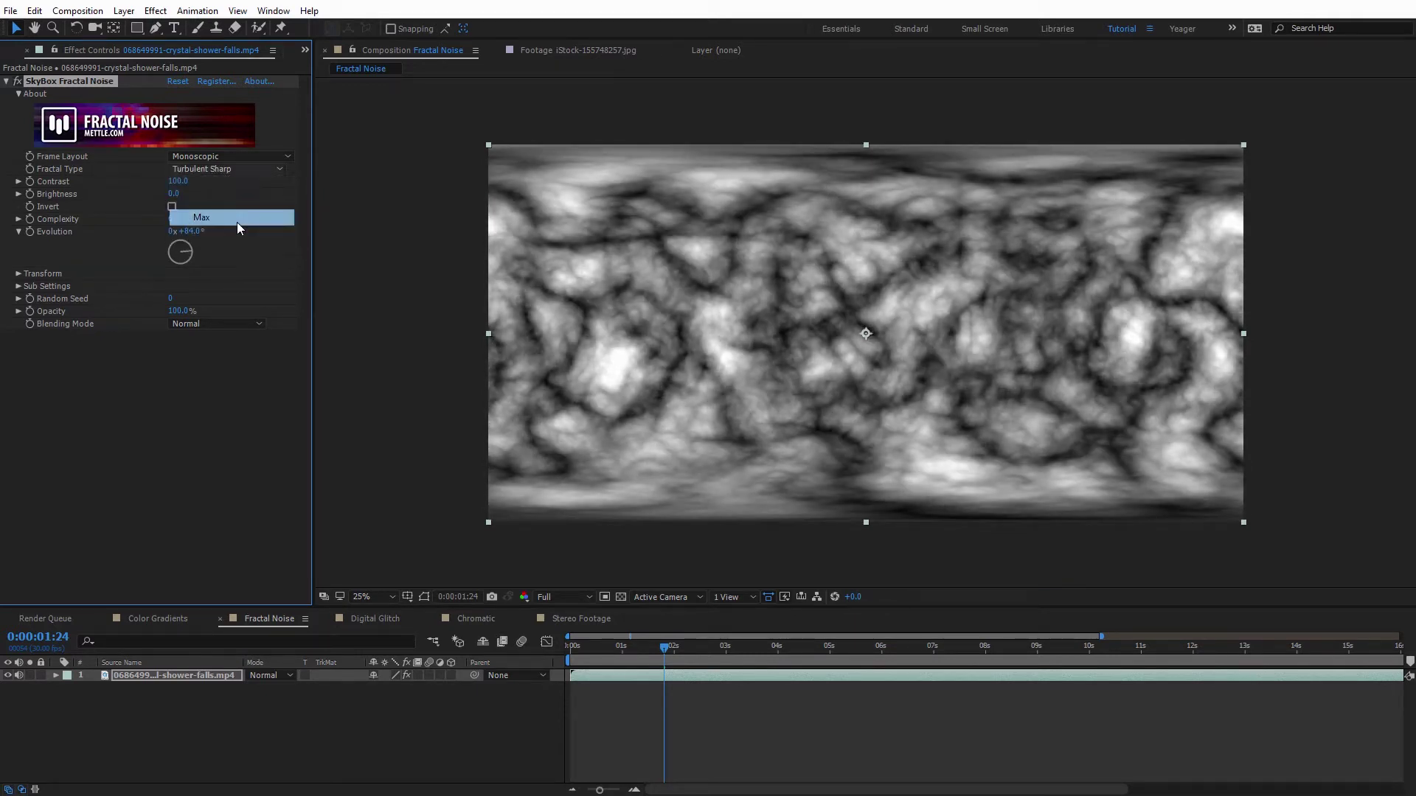
click(237, 219)
mouse_move(195, 236)
mouse_down()
mouse_move(177, 236)
mouse_move(212, 248)
mouse_up()
click(244, 174)
click(238, 234)
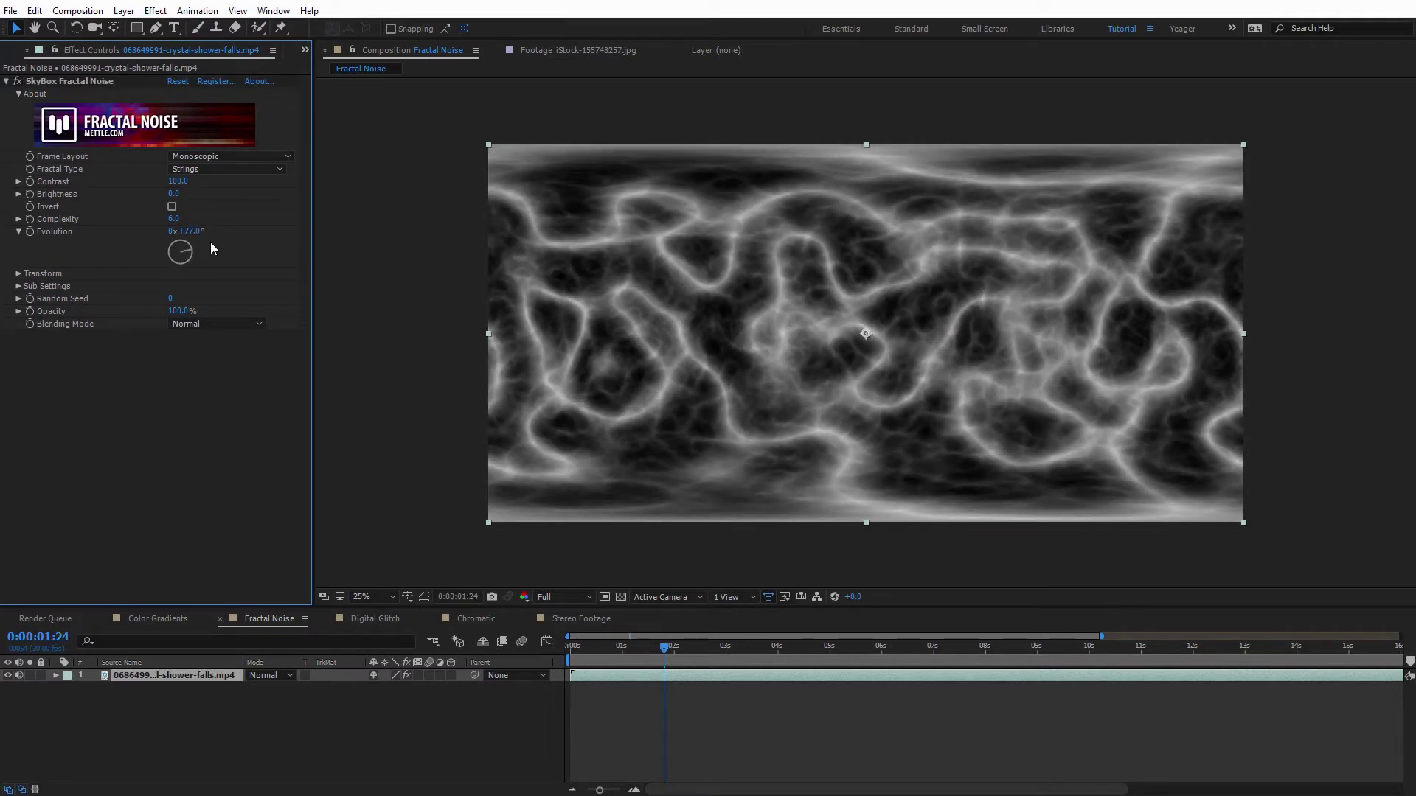
Return Fractal Type to Basic, set Scale to 5.5 and Complexity to 10.0, and refit the view.
click(201, 170)
click(228, 184)
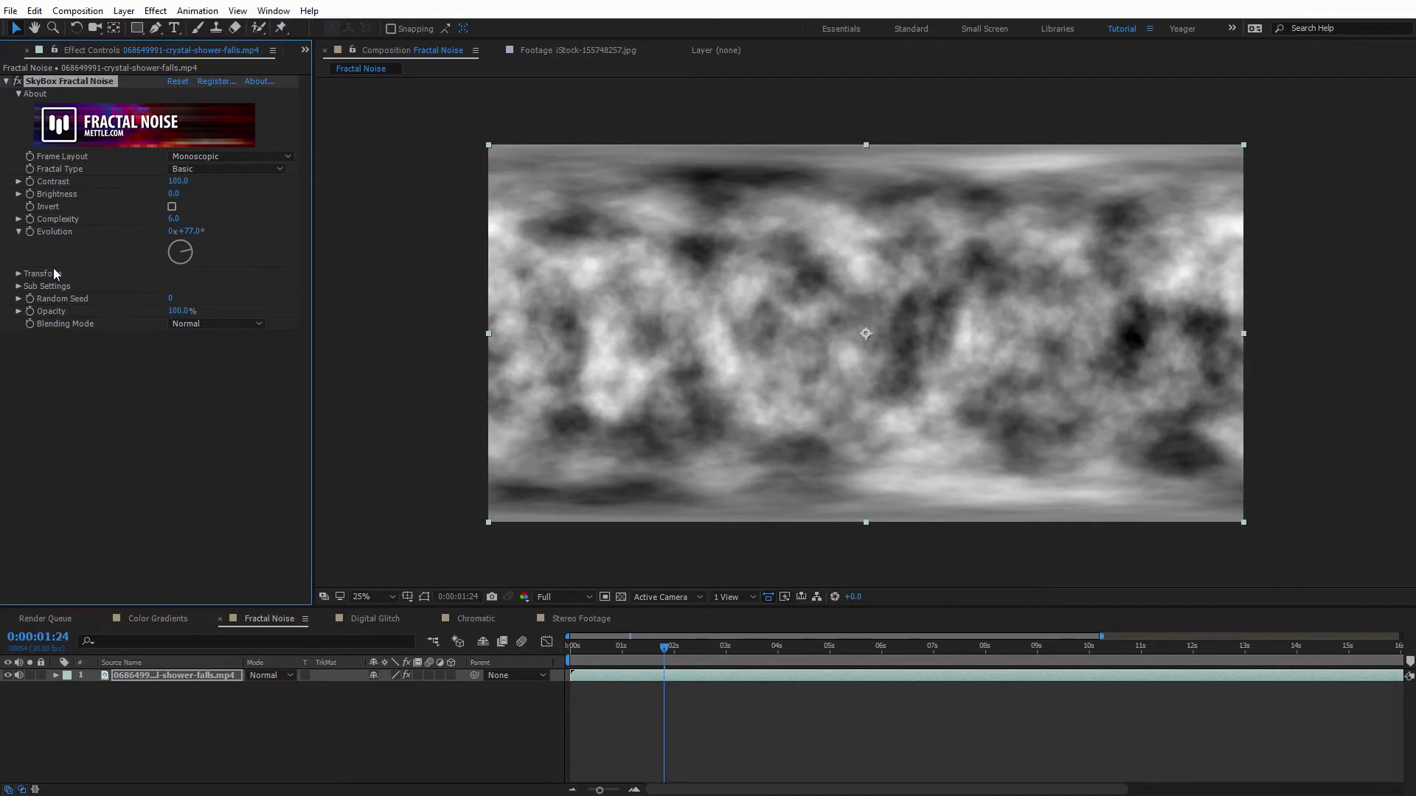
click(19, 274)
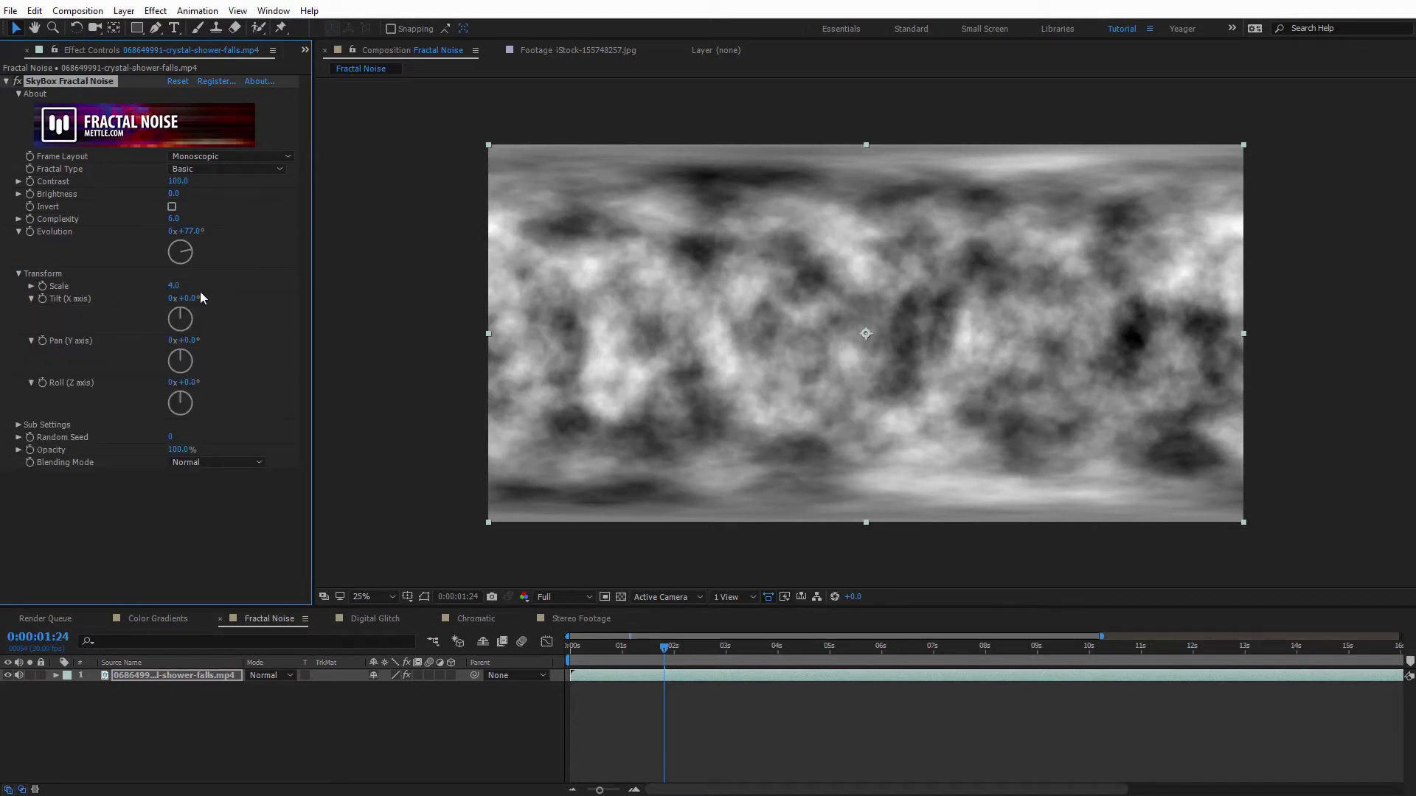
drag(174, 286, 291, 294)
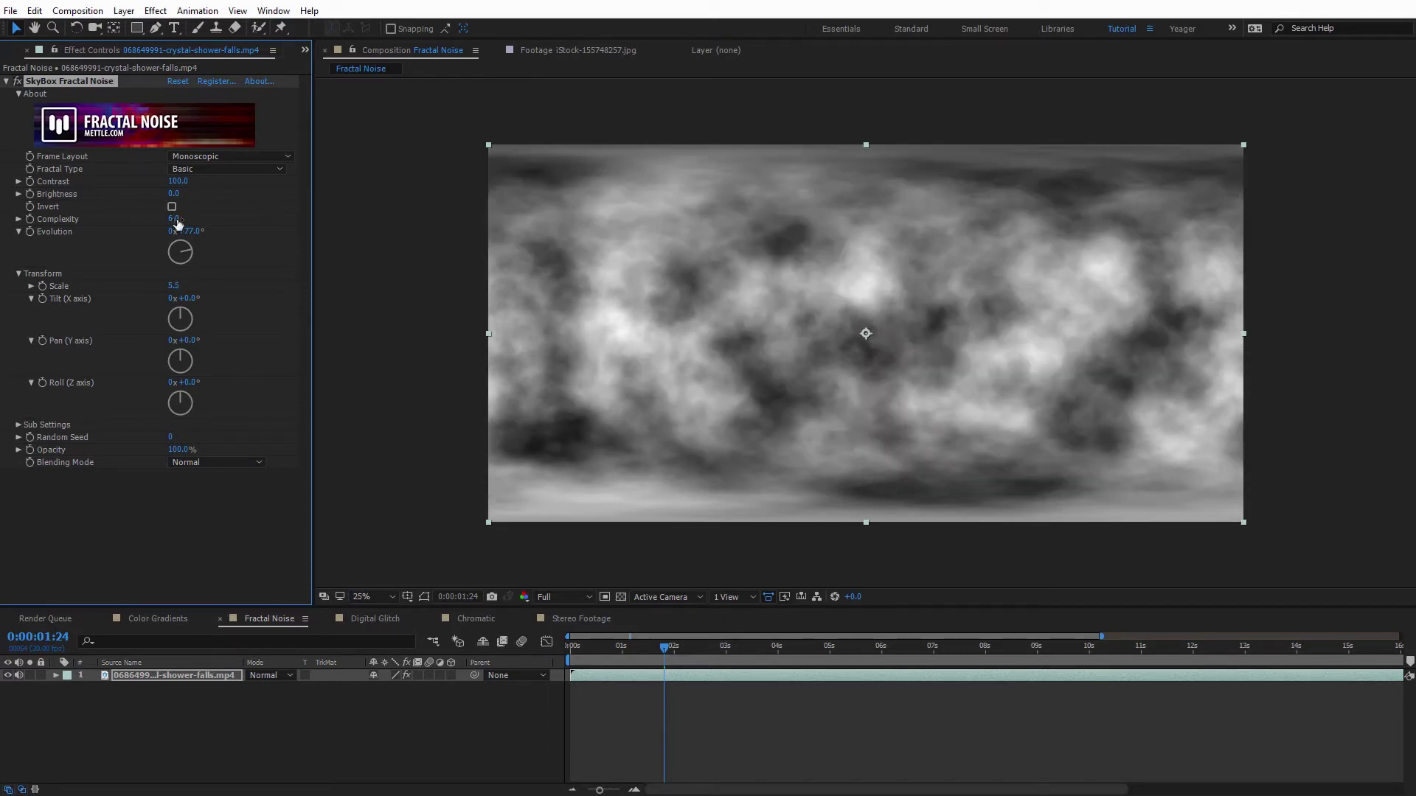
drag(178, 223, 250, 225)
scroll(647, 336, up, 2)
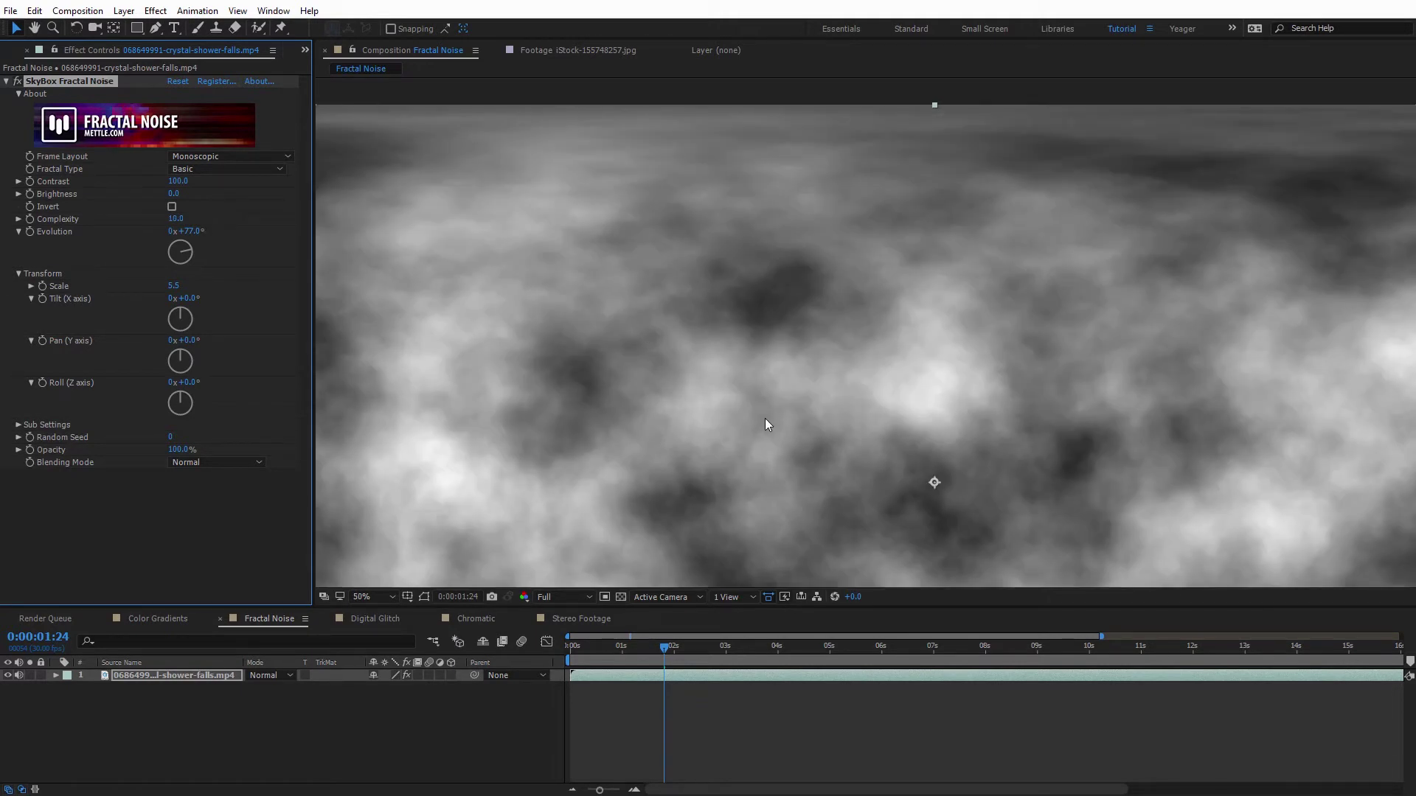
scroll(764, 418, down, 2)
drag(946, 446, 920, 403)
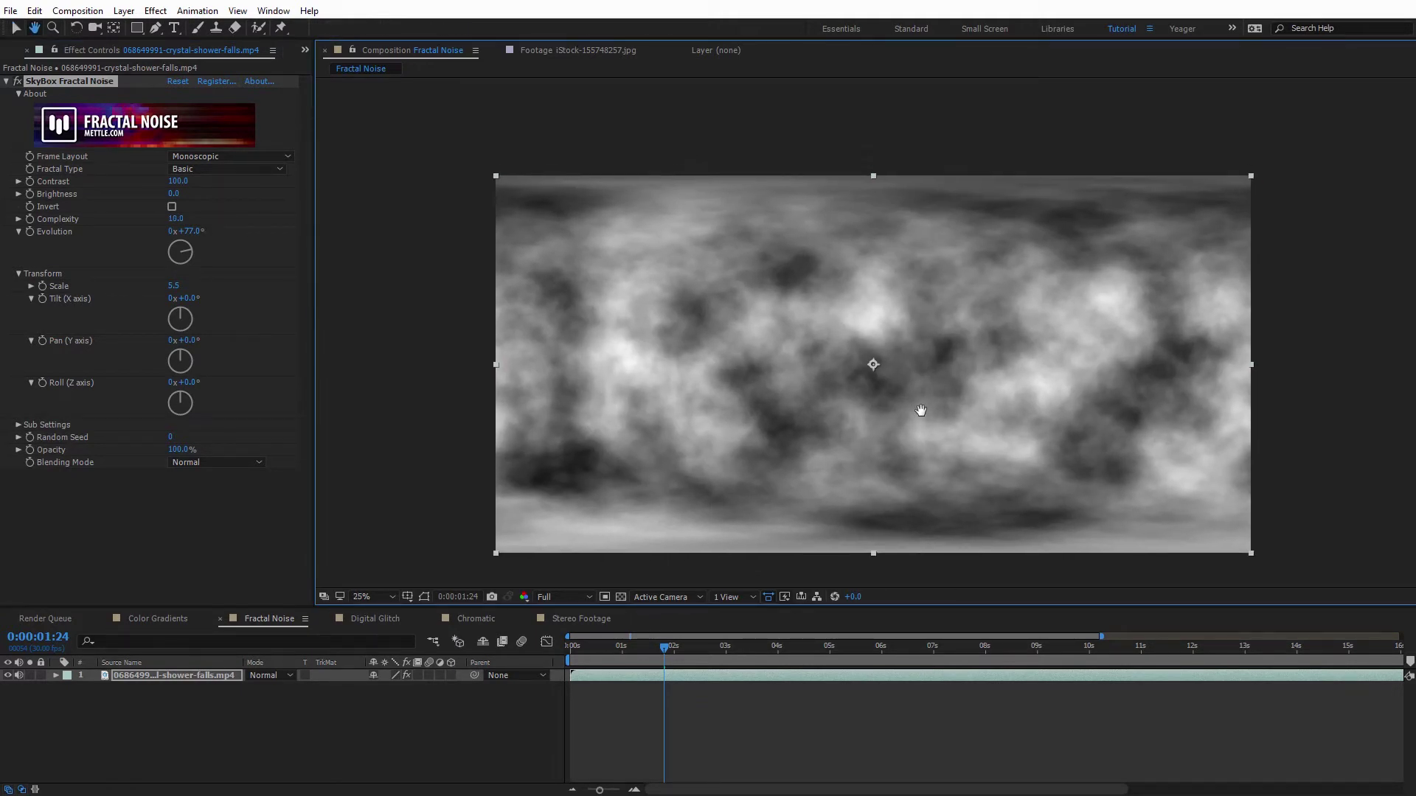
Set the fog layer's Blending Mode to Screen and its Opacity to about 75%.
click(239, 463)
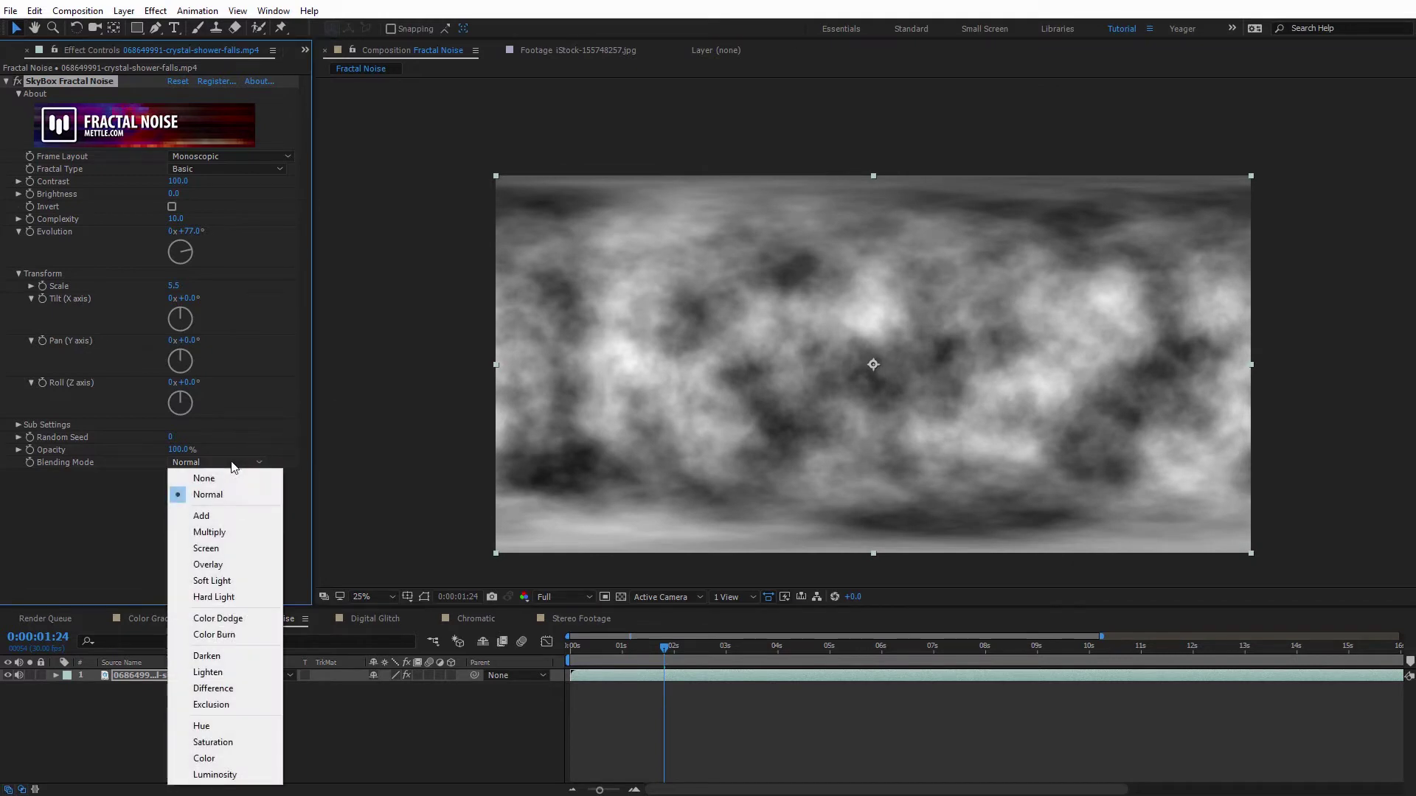
click(225, 547)
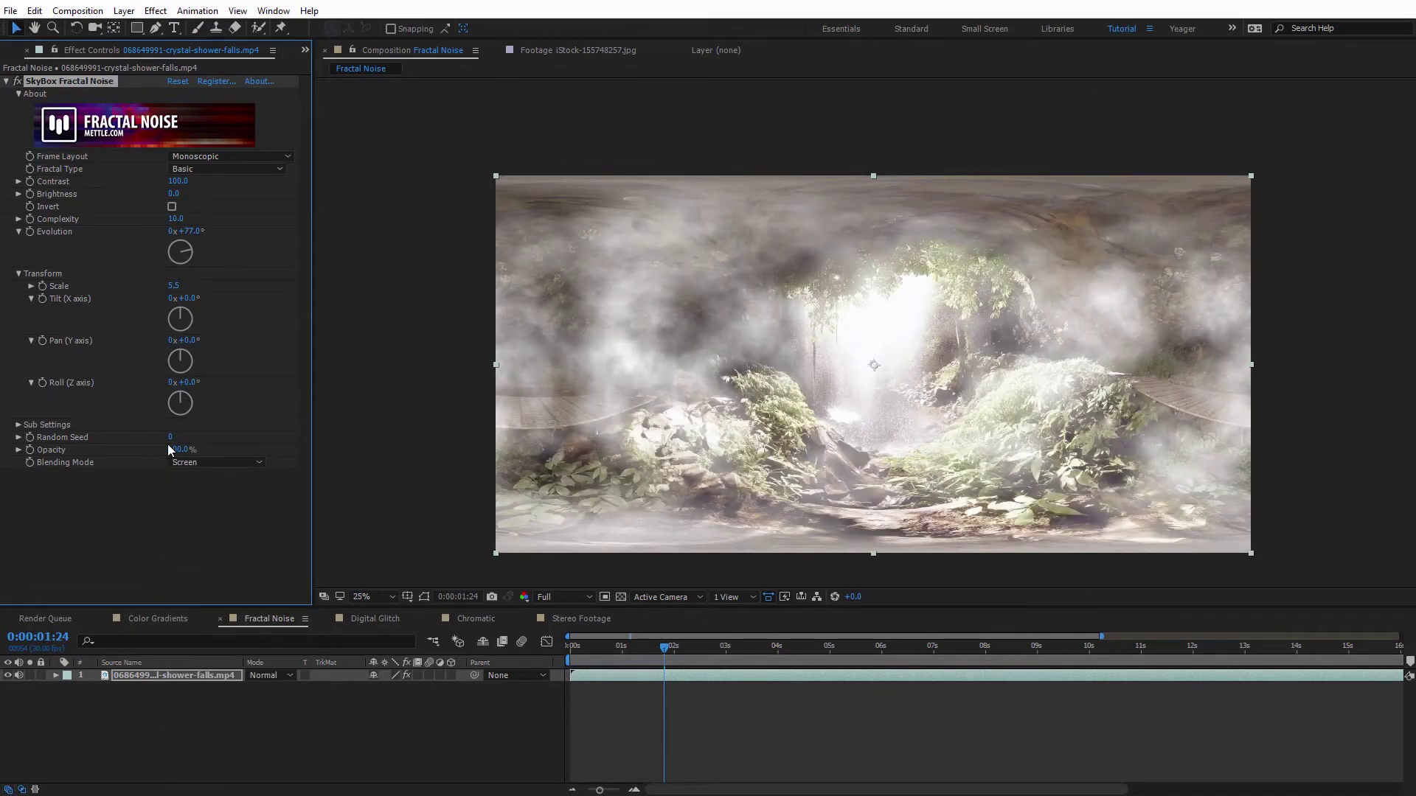
click(175, 450)
text(75)
key(Return)
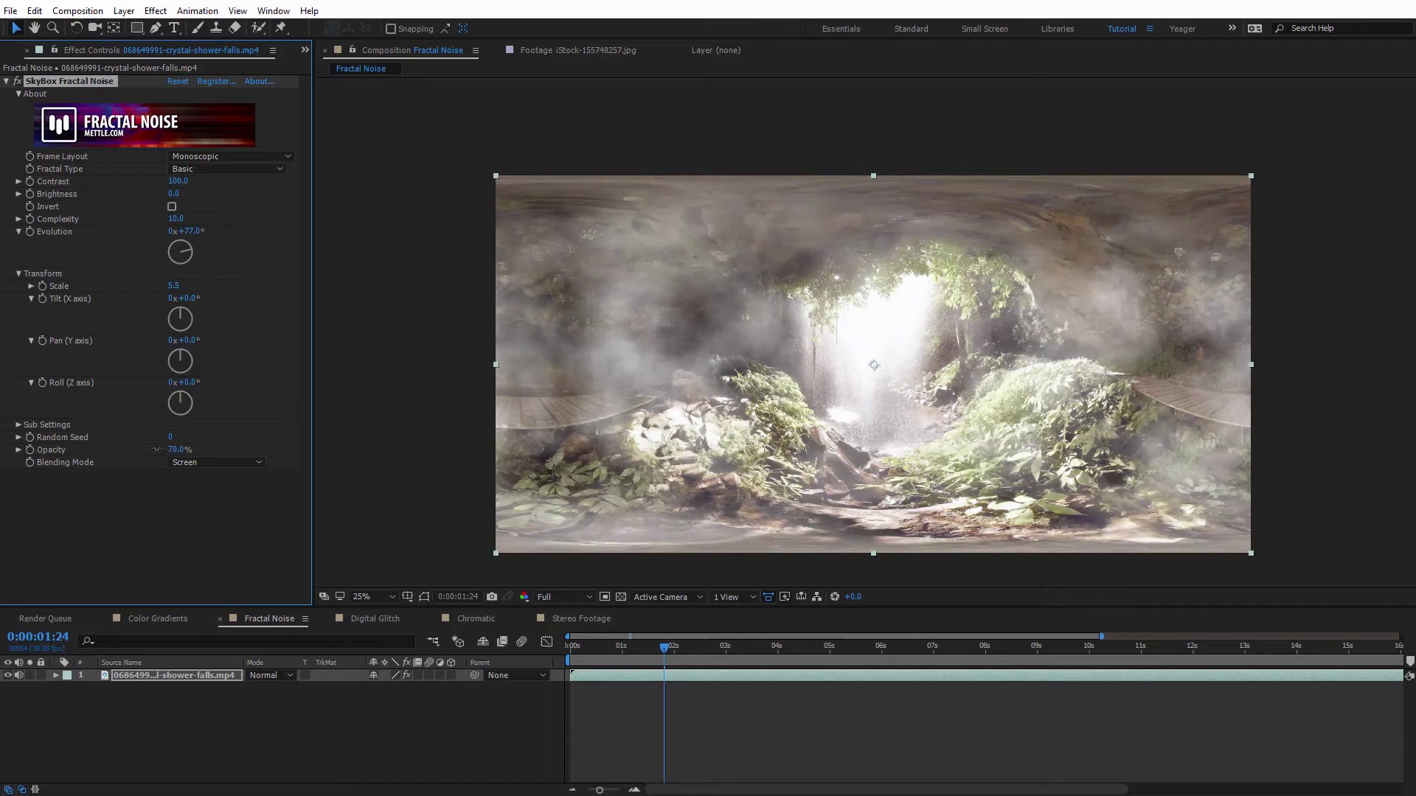
drag(159, 449, 161, 449)
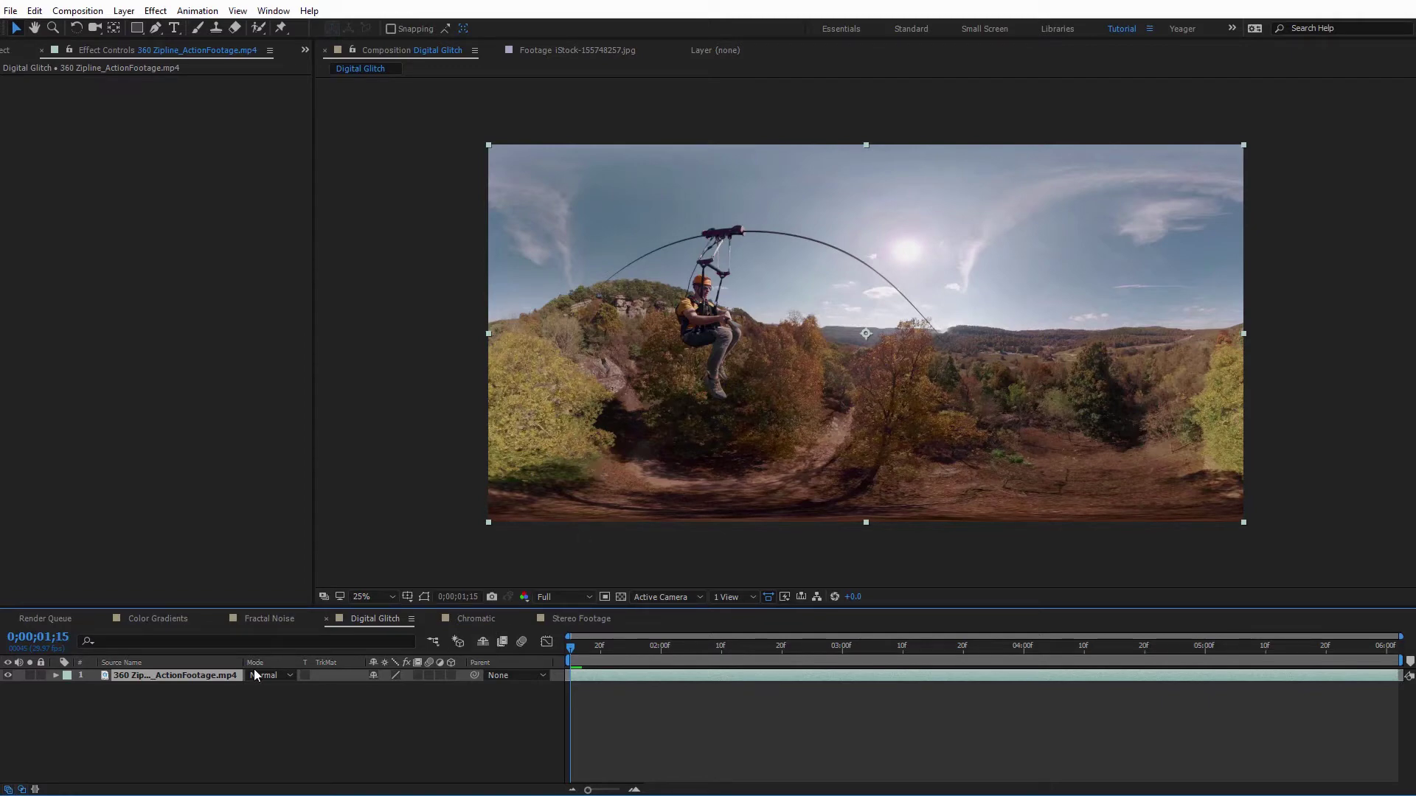
Apply SkyBox Digital Glitch to the zipline clip and pan the view to check the sky.
click(156, 10)
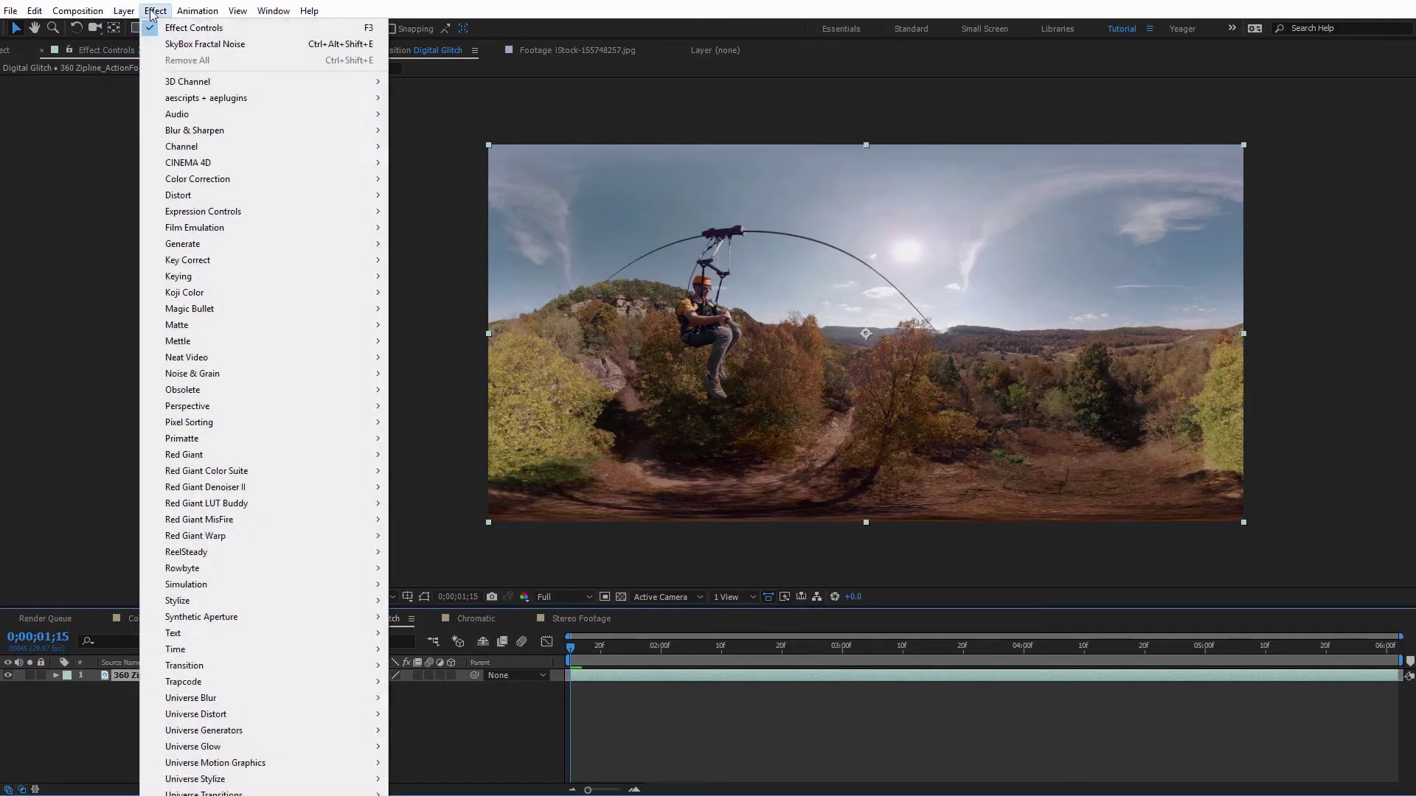
mouse_move(314, 345)
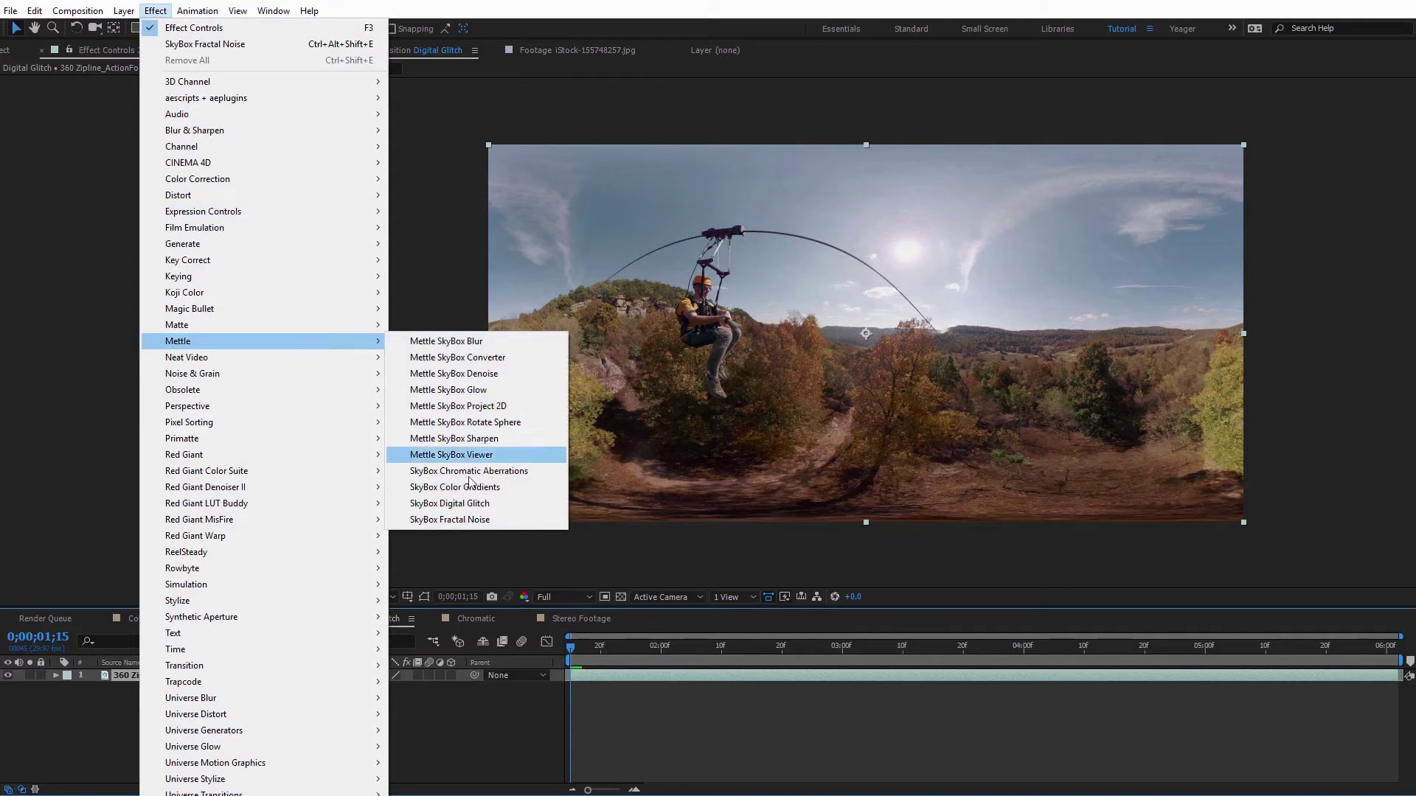
click(470, 501)
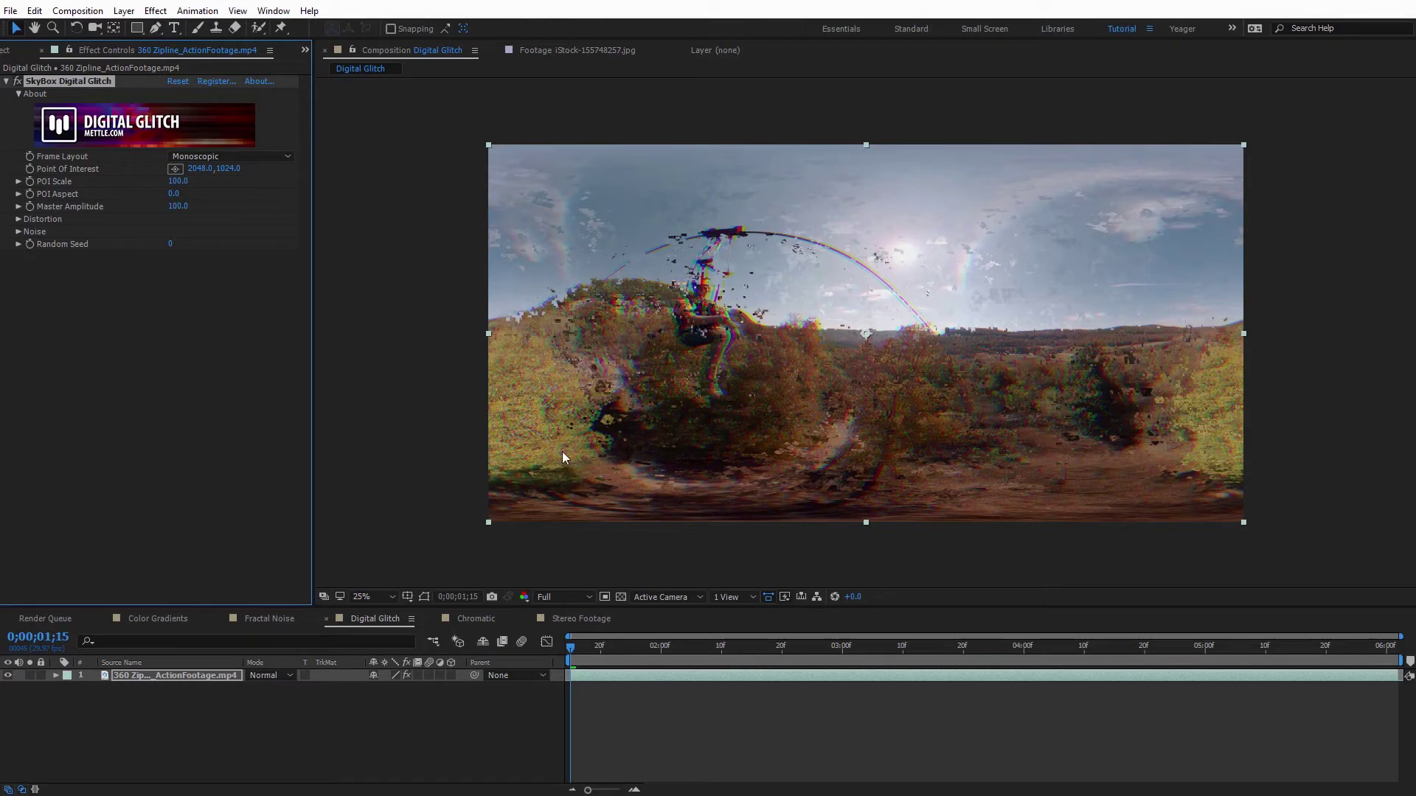
scroll(736, 405, up, 2)
key(h)
drag(800, 339, 854, 427)
key(v)
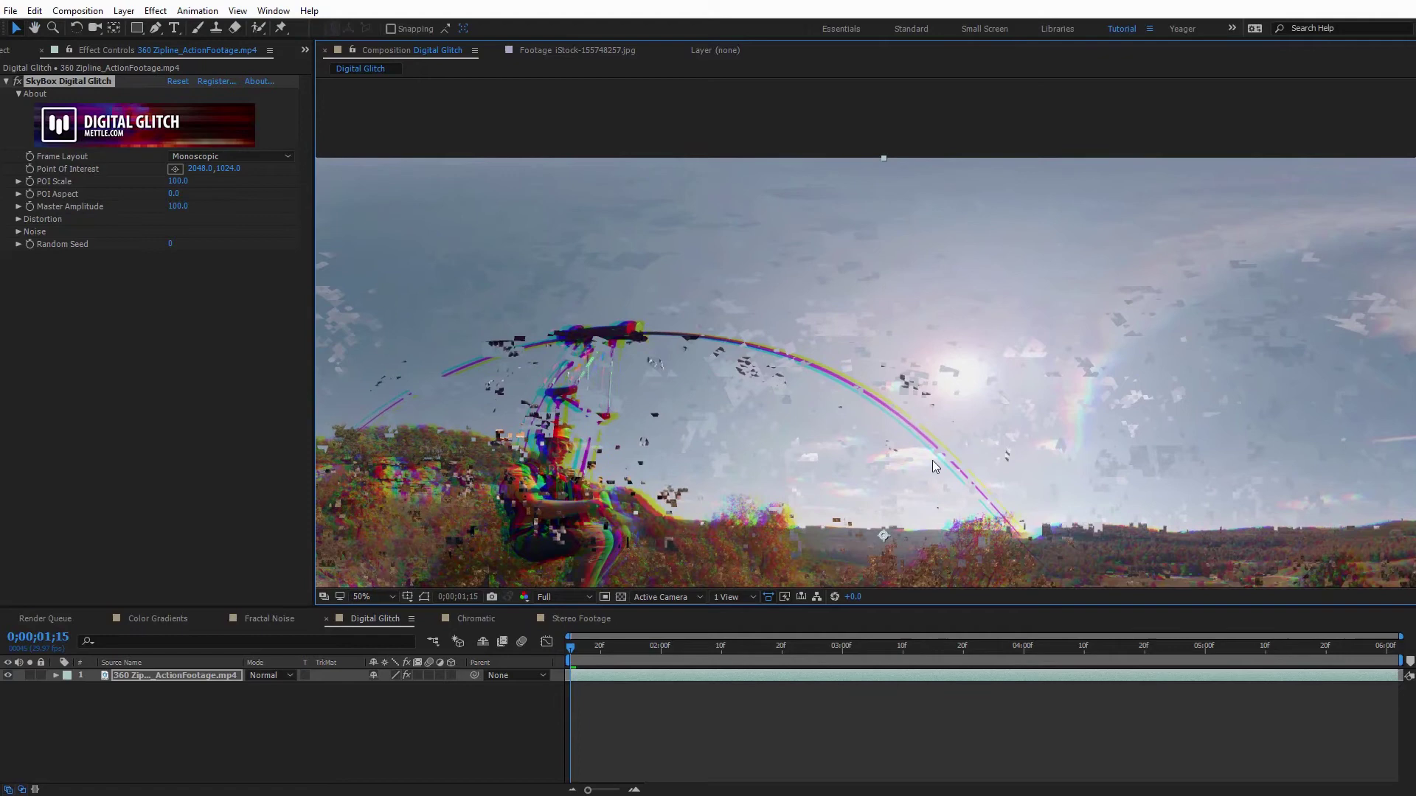
drag(923, 498, 855, 188)
scroll(989, 375, down, 2)
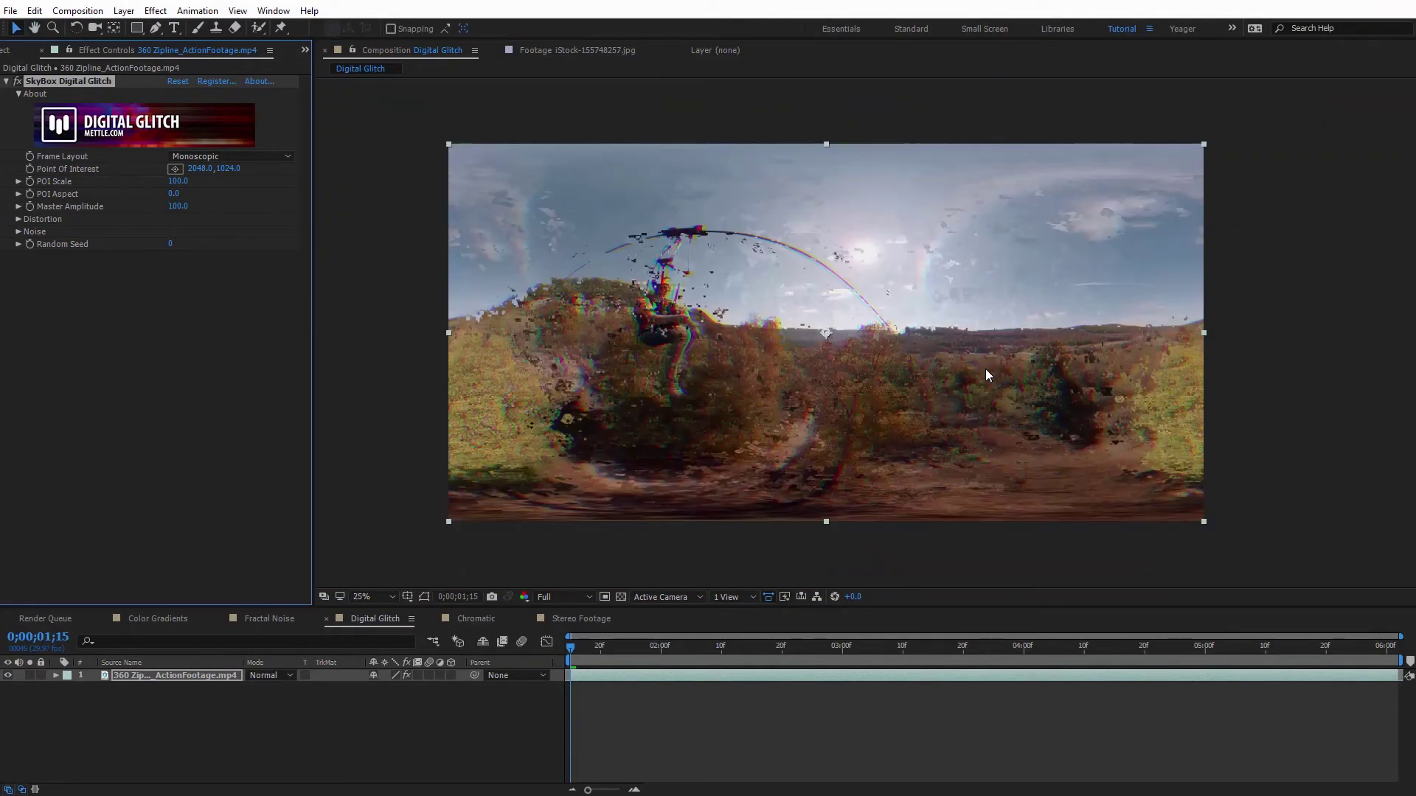
Set Distortion Rate to 44, Color Distortion to 26 and Color Evolution to 278°.
click(19, 219)
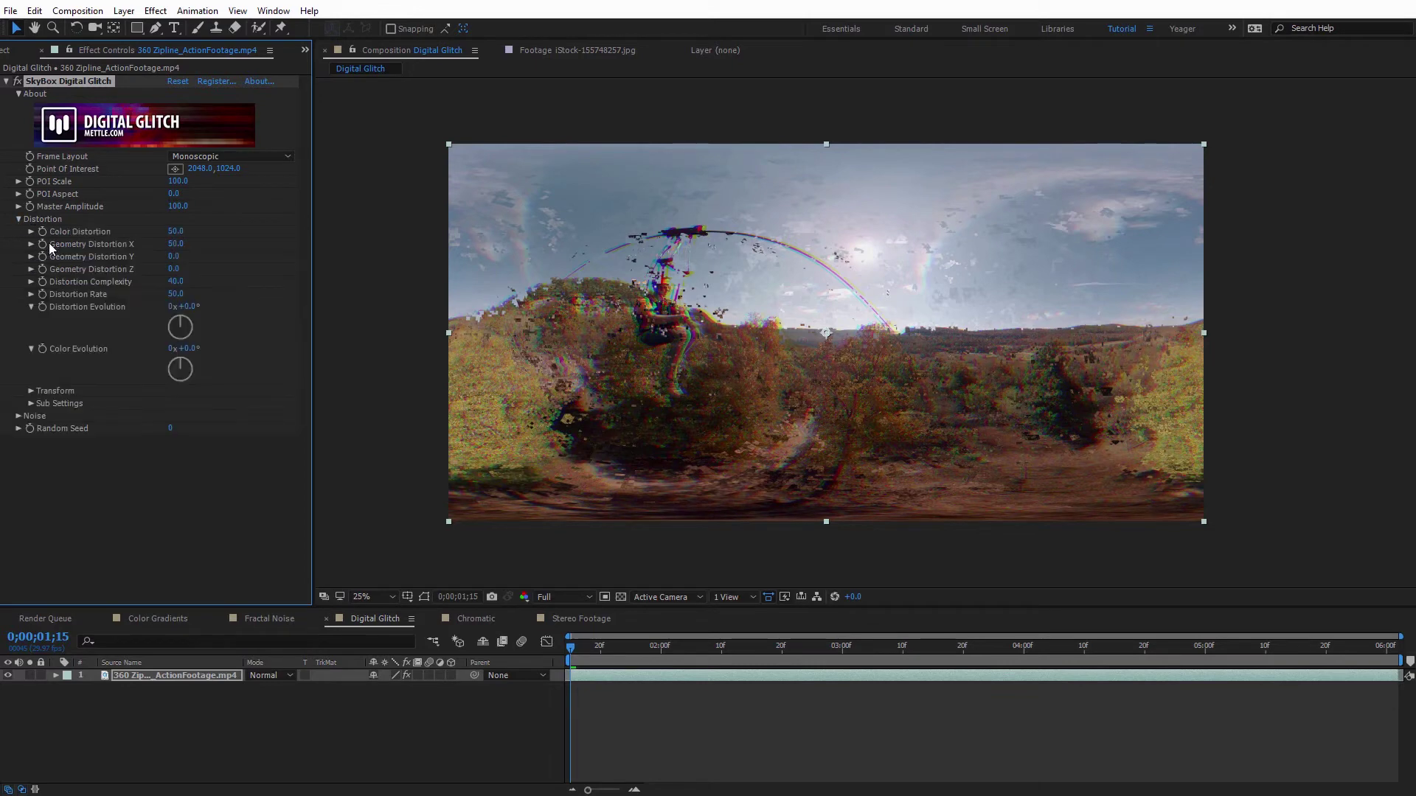
drag(176, 294, 116, 295)
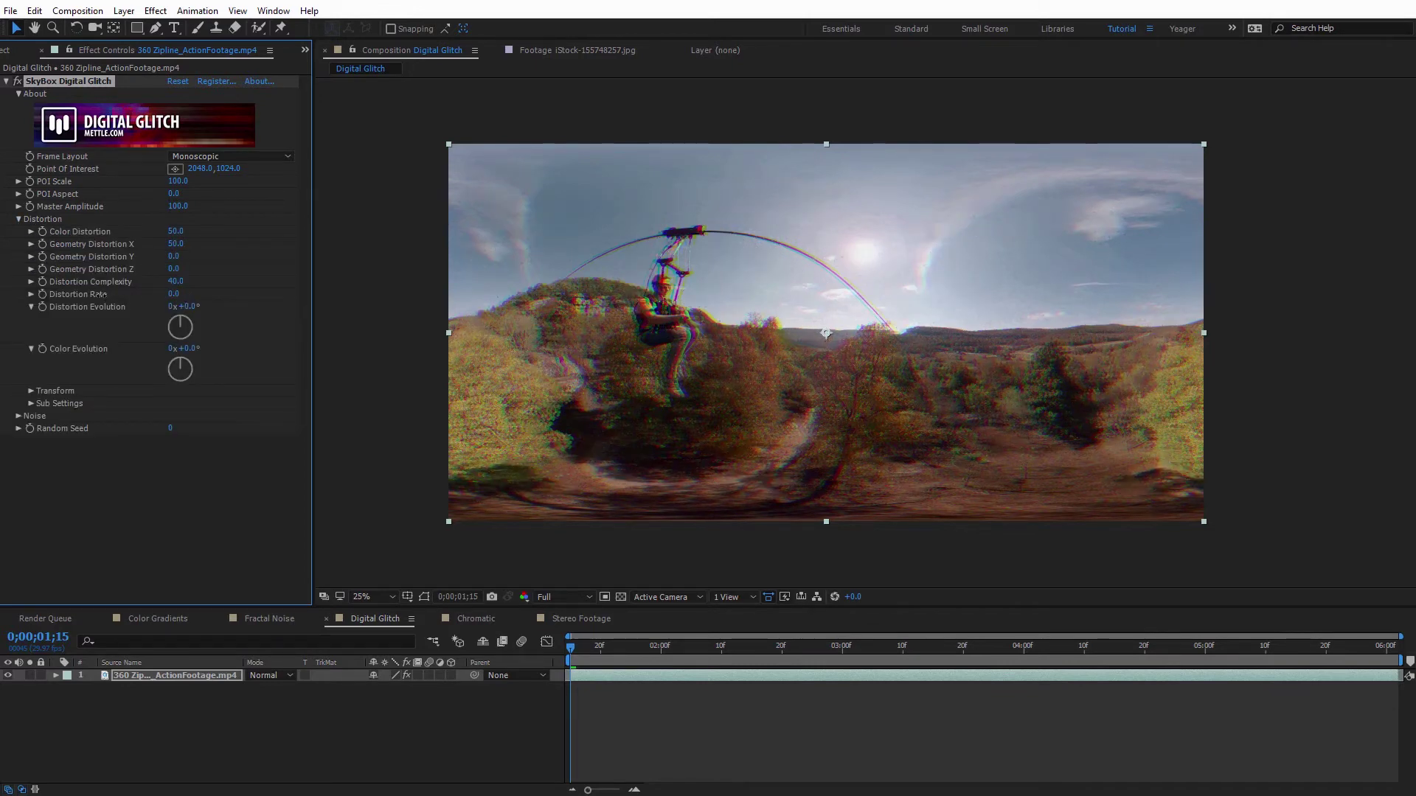
mouse_move(101, 295)
mouse_down()
mouse_move(136, 297)
mouse_move(78, 296)
mouse_up()
drag(176, 236, 199, 236)
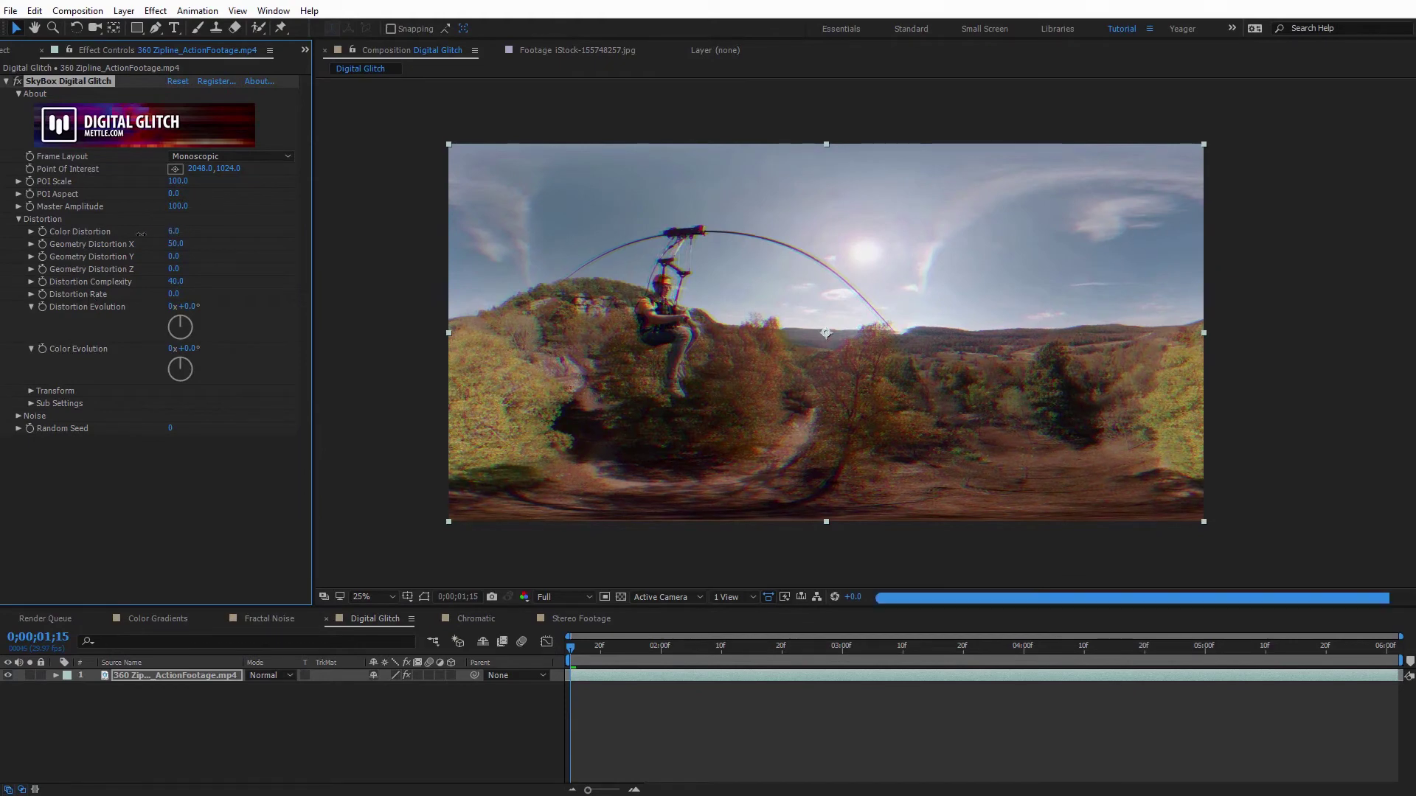
scroll(653, 335, up, 2)
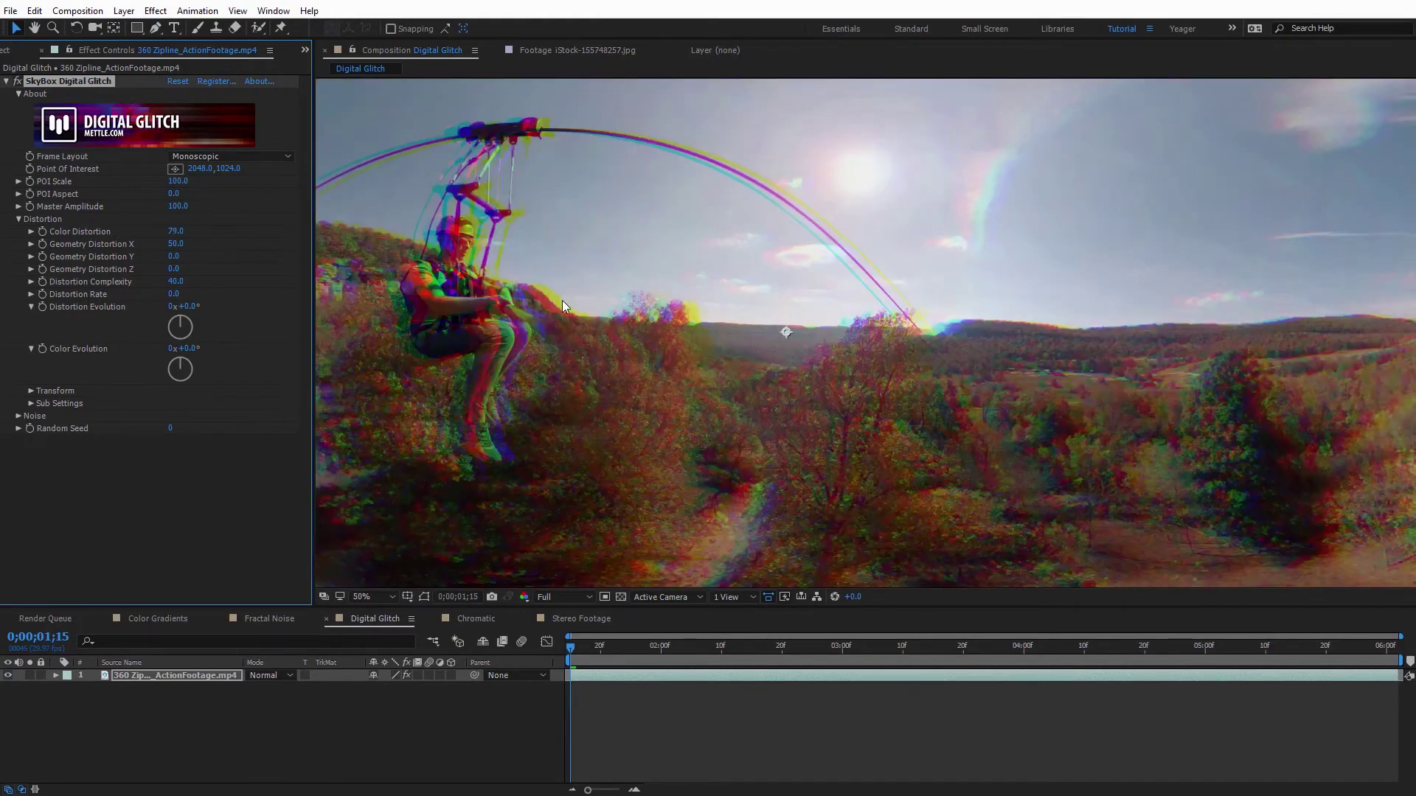
click(176, 230)
text(33)
key(Return)
drag(131, 231, 127, 232)
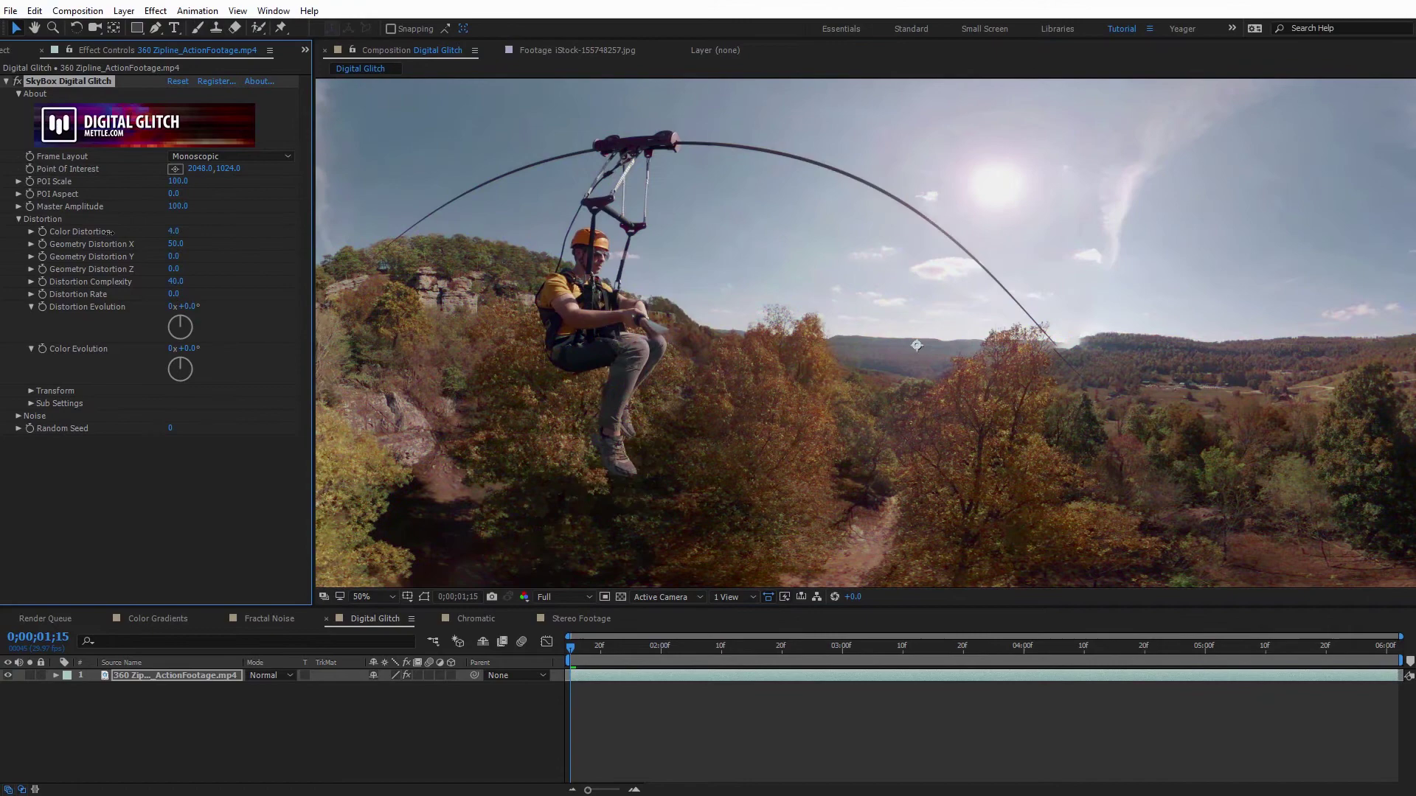
drag(180, 359, 249, 379)
mouse_move(174, 293)
mouse_down()
mouse_move(229, 297)
mouse_move(159, 286)
mouse_up()
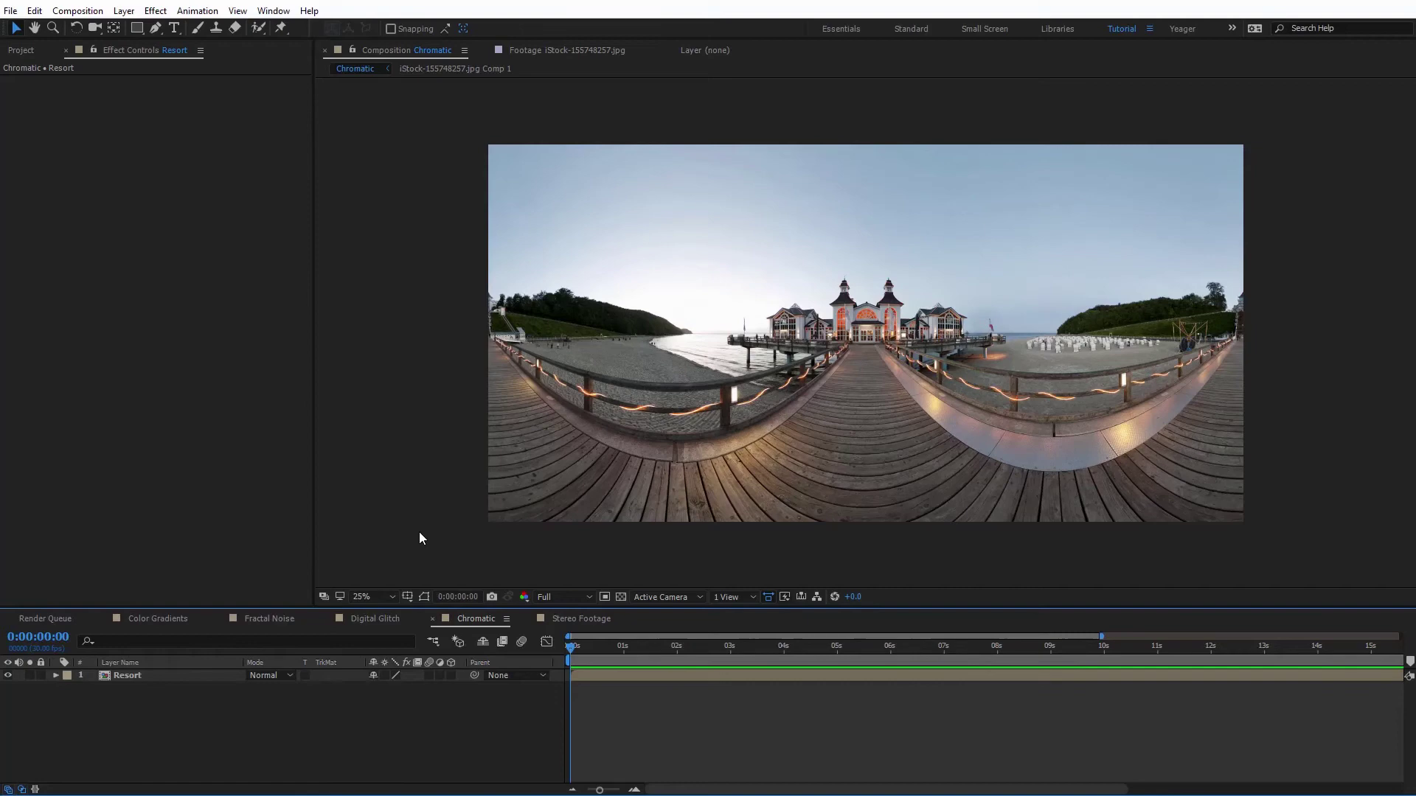
Apply SkyBox Chromatic Aberrations to Resort, raise red aberration to 5, and shift the focus point right.
click(164, 674)
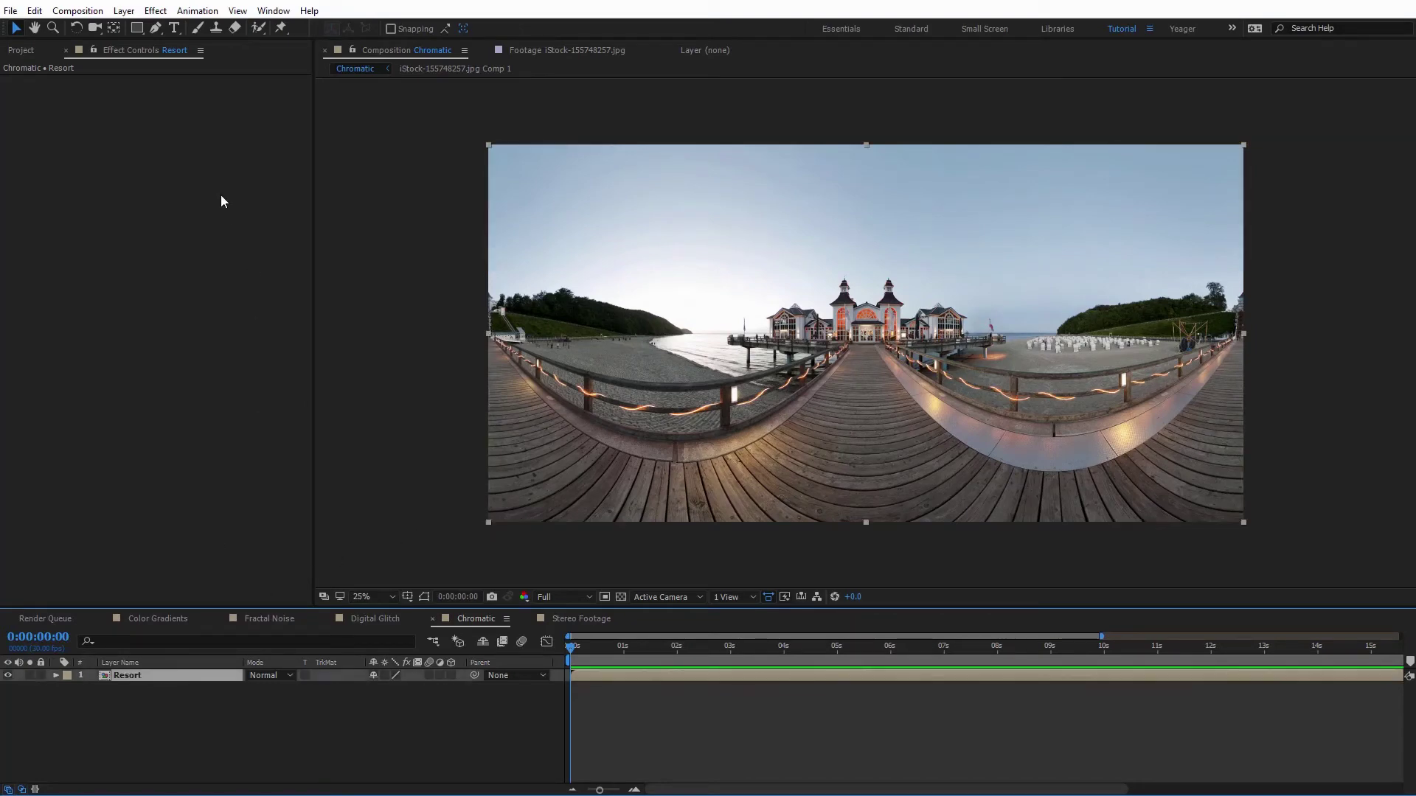
click(156, 10)
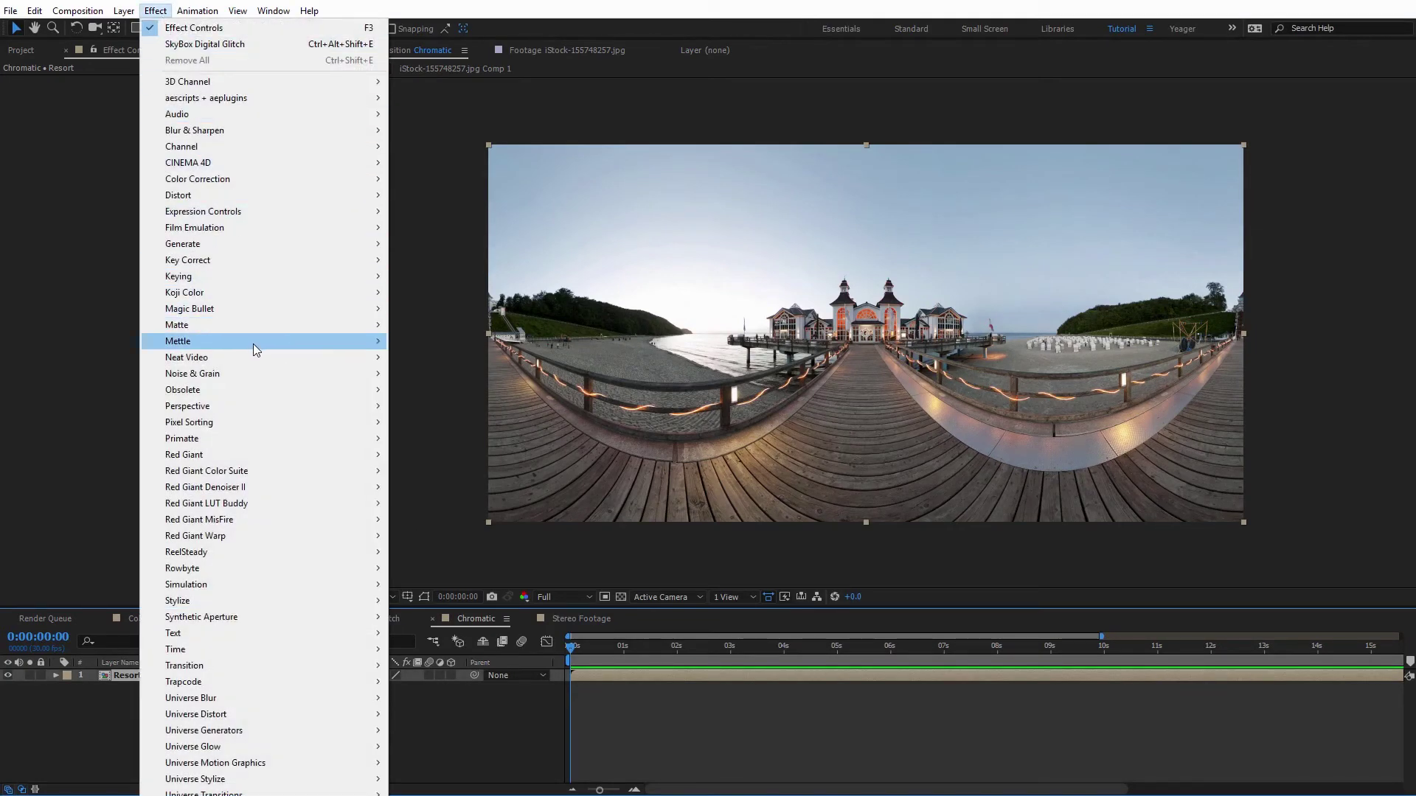
mouse_move(253, 343)
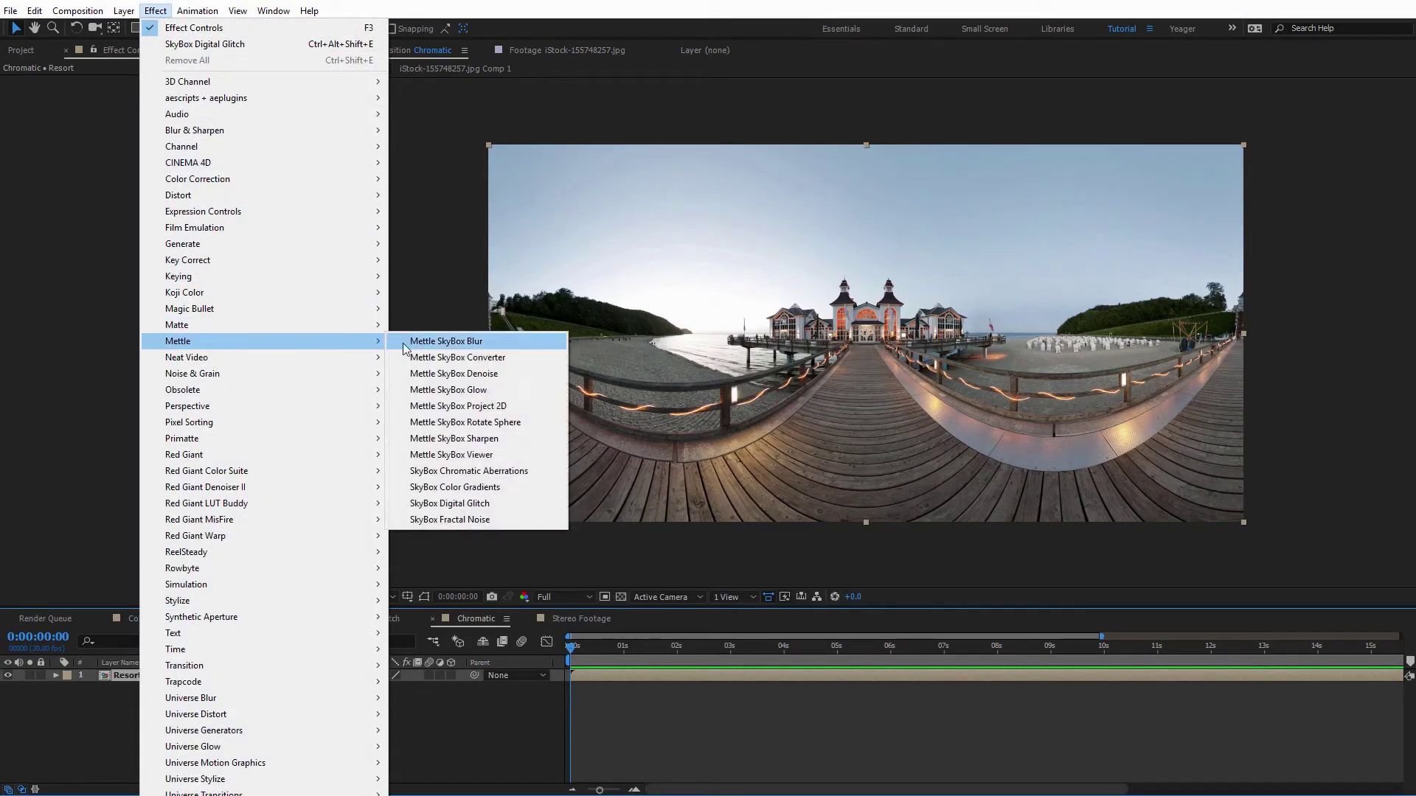
click(465, 473)
key(period)
key(period)
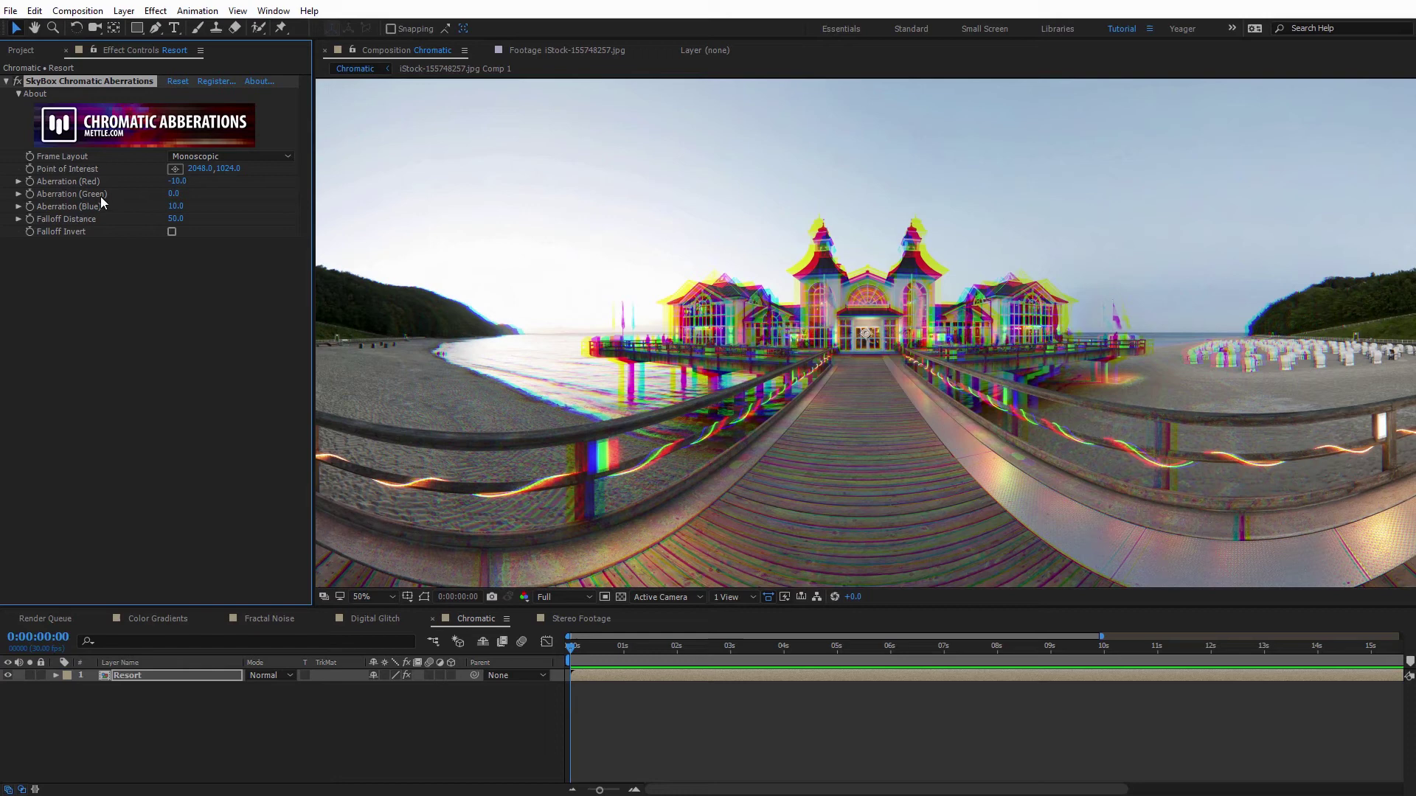
drag(174, 182, 195, 191)
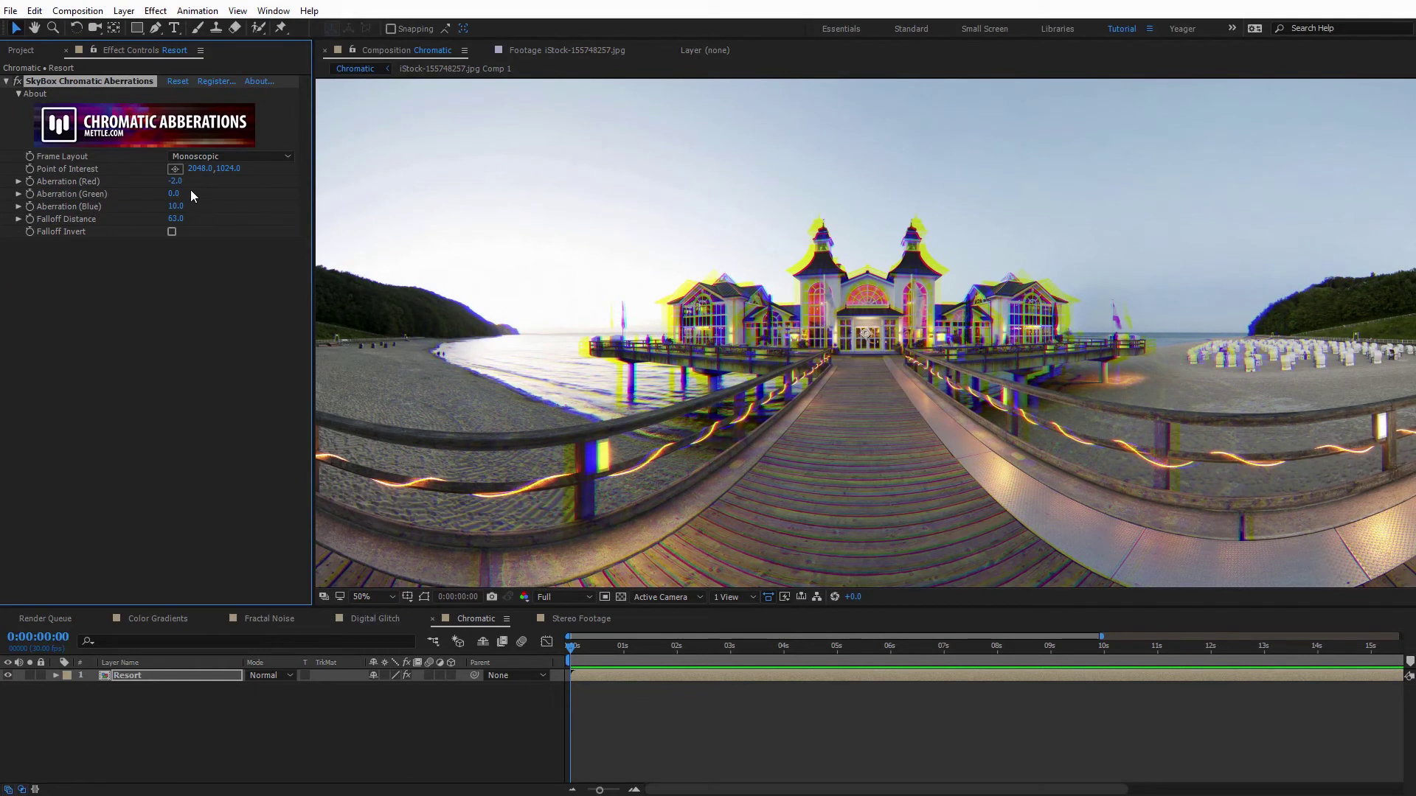
drag(866, 337, 1173, 298)
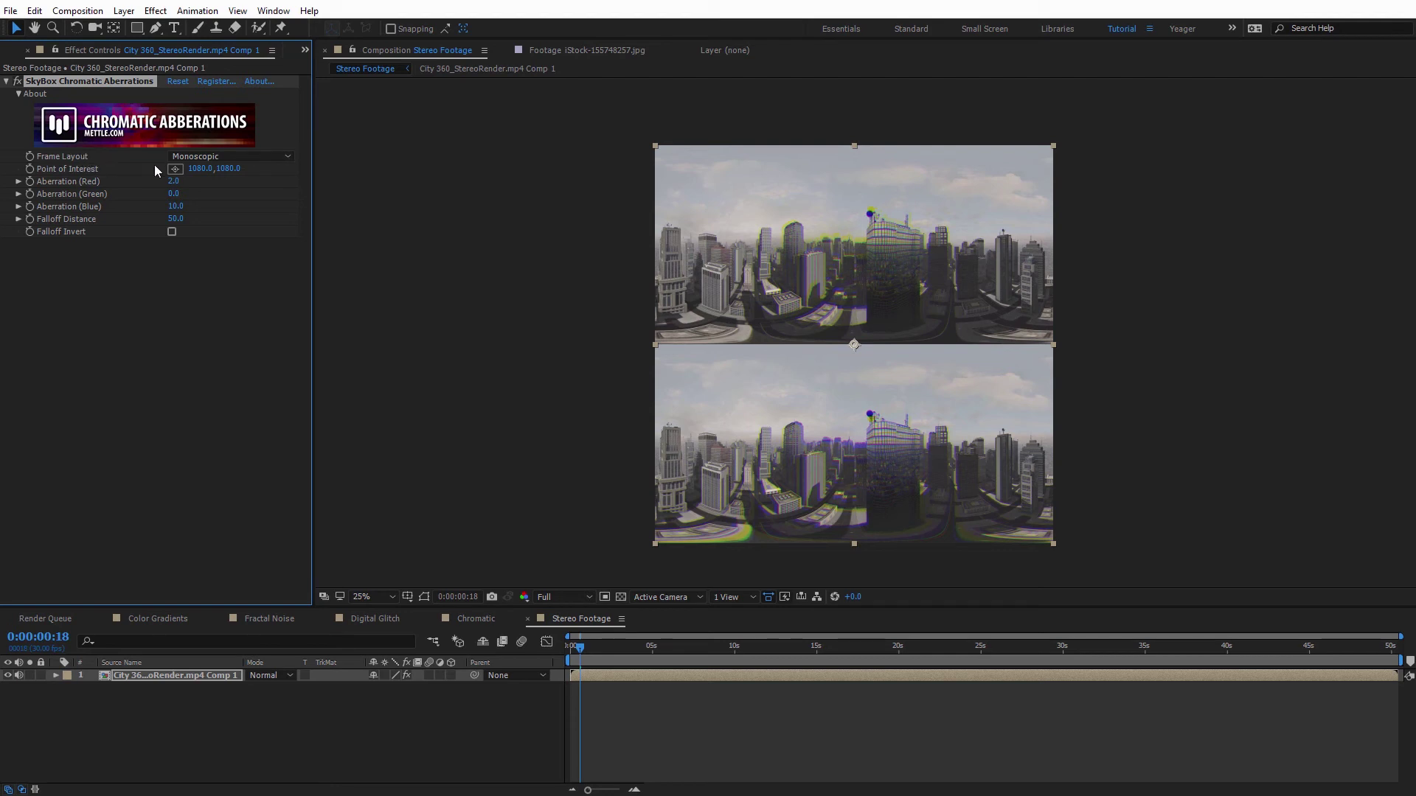
Set Frame Layout to Stereoscopic - Over/Under and raise the red aberration.
click(195, 156)
click(227, 190)
drag(199, 182, 211, 182)
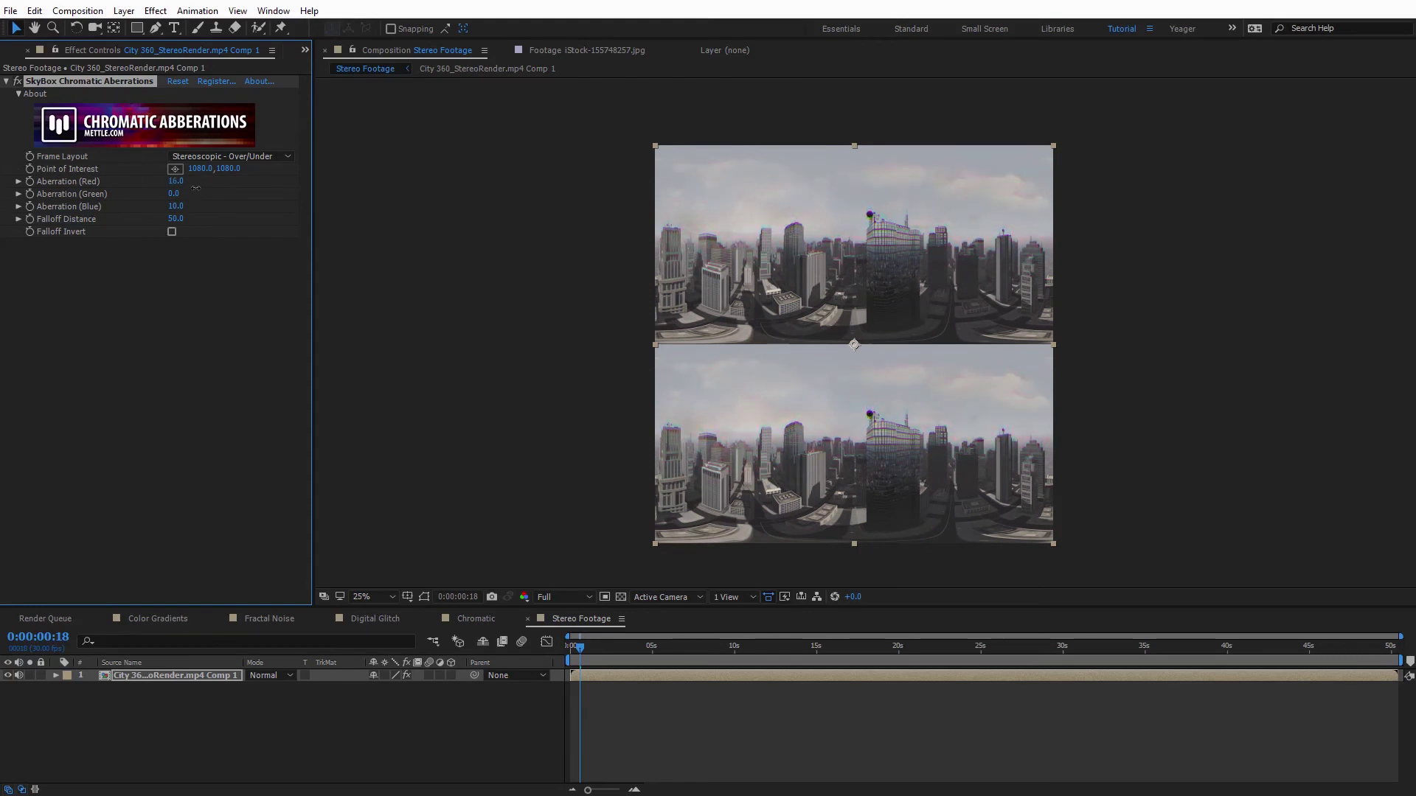